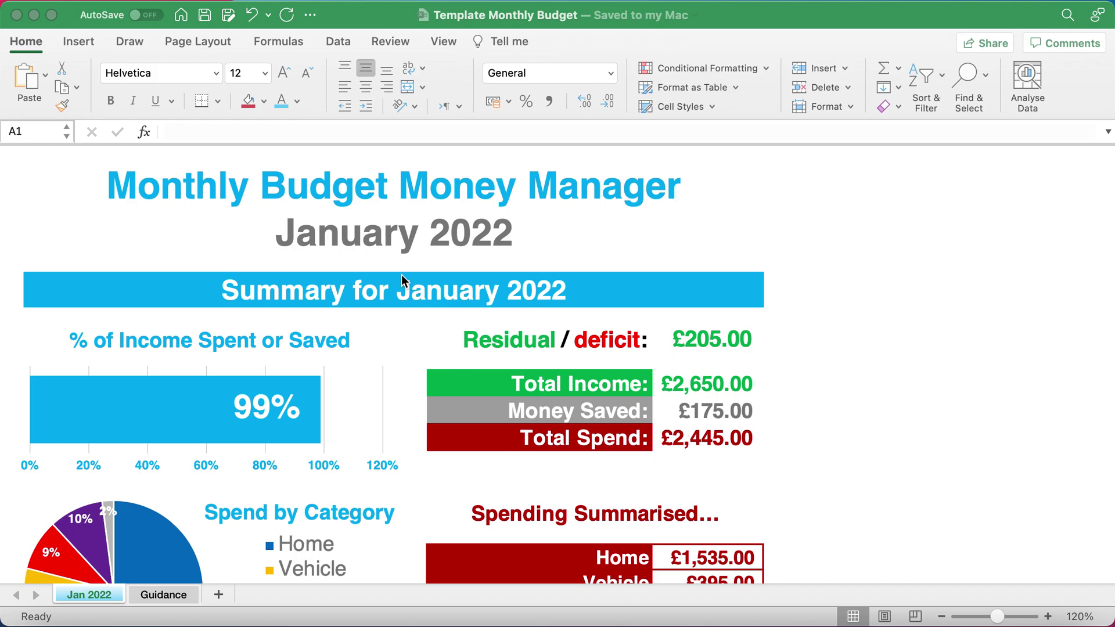
- Retitle the January 2022 month title to 'Typical Month', then undo back to January 2022
left_click(382, 228)
left_click(375, 238)
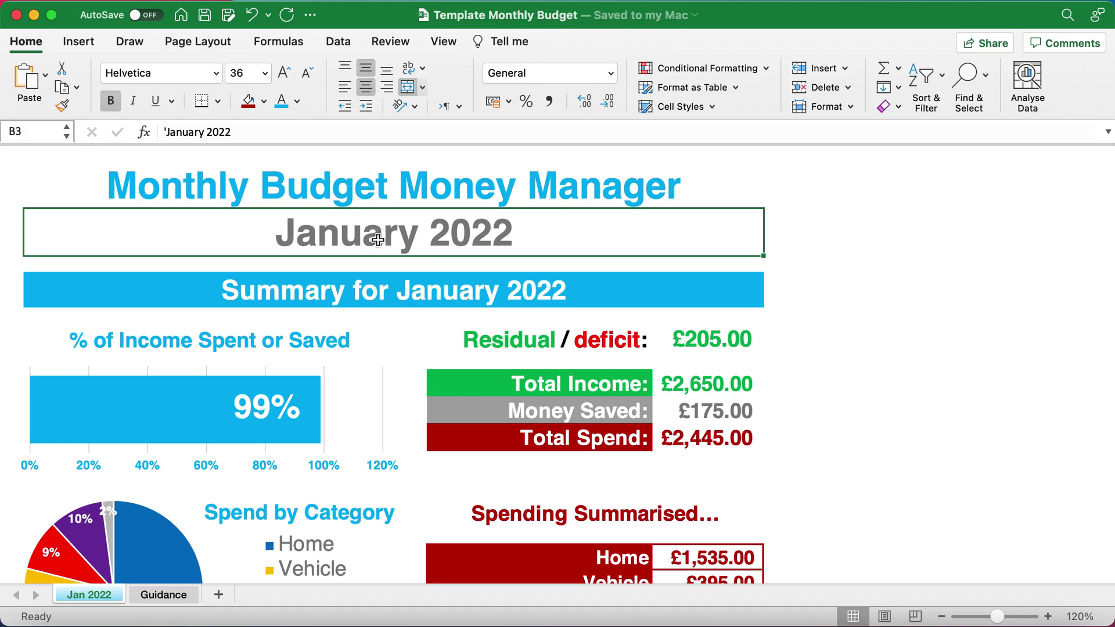
triple_click(378, 239)
type("Ty")
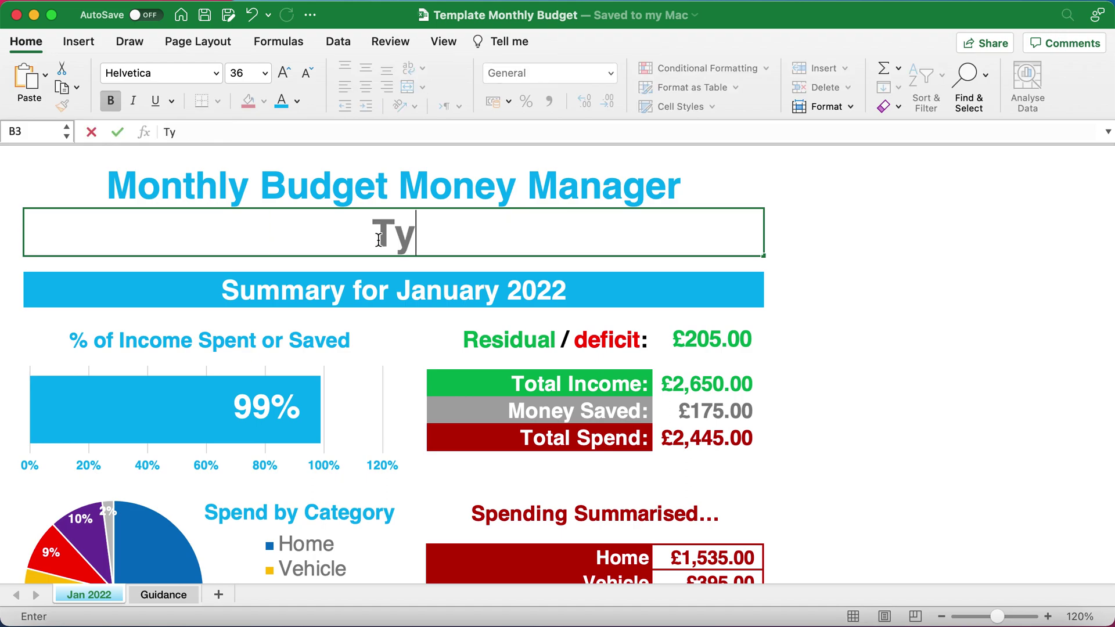
type("pical ")
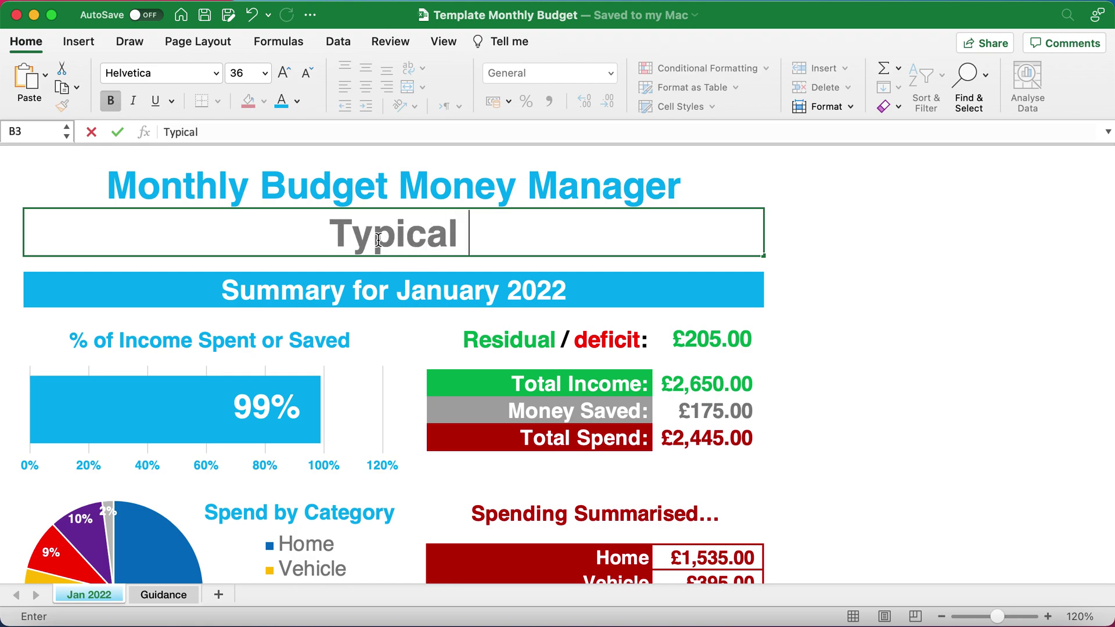
type("Month")
key("Return")
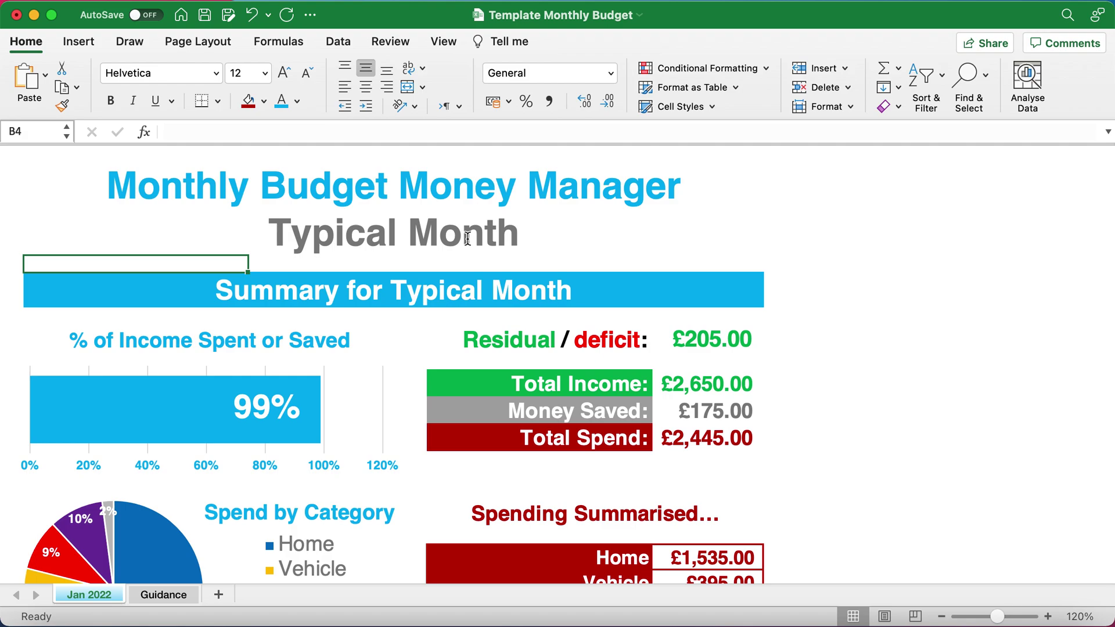
left_click(443, 239)
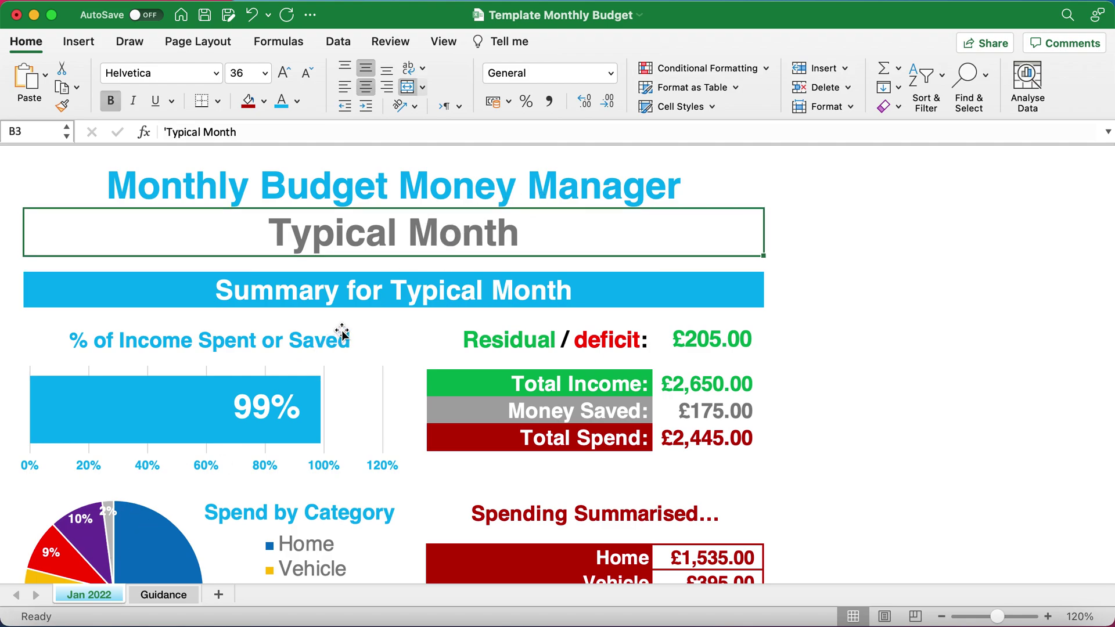
left_click(251, 15)
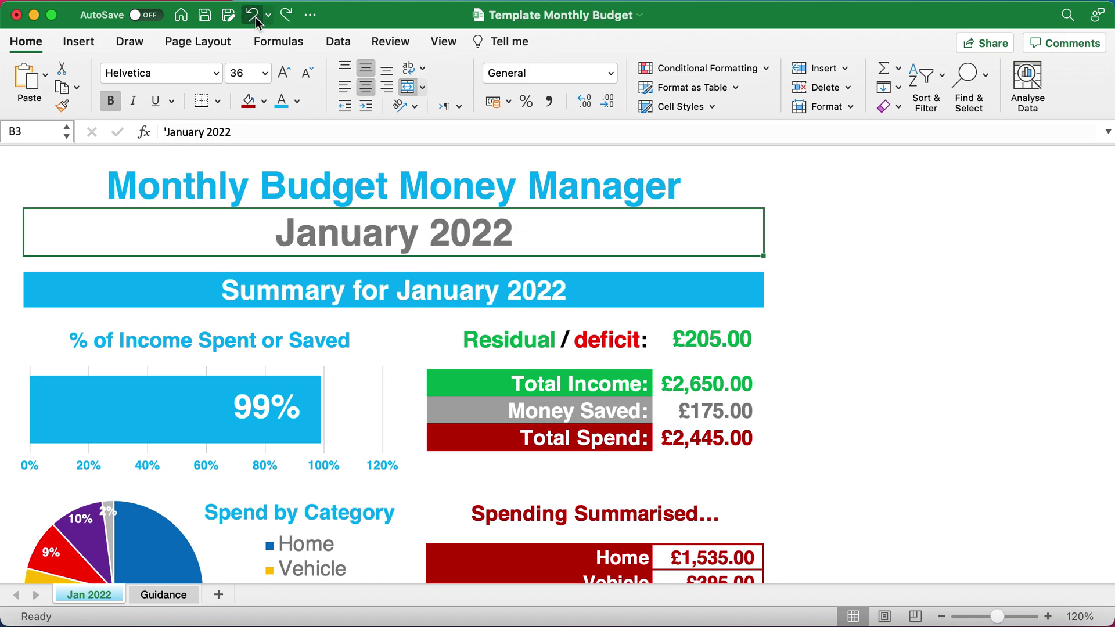
- Copy the Jan 2022 sheet, placing the copy before the Guidance sheet
right_click(96, 596)
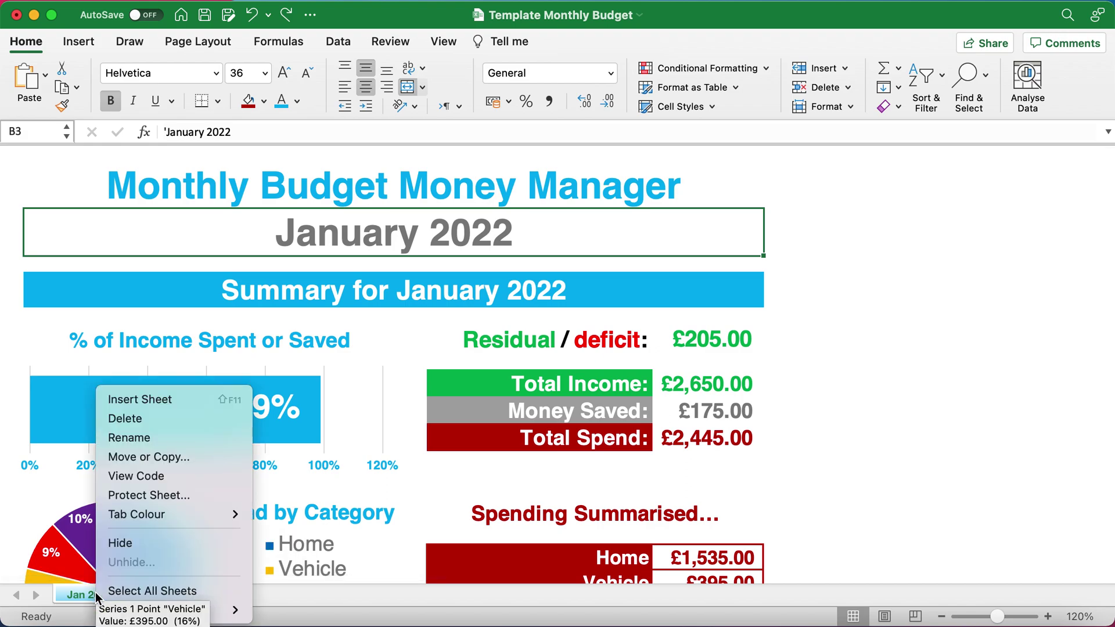
left_click(141, 458)
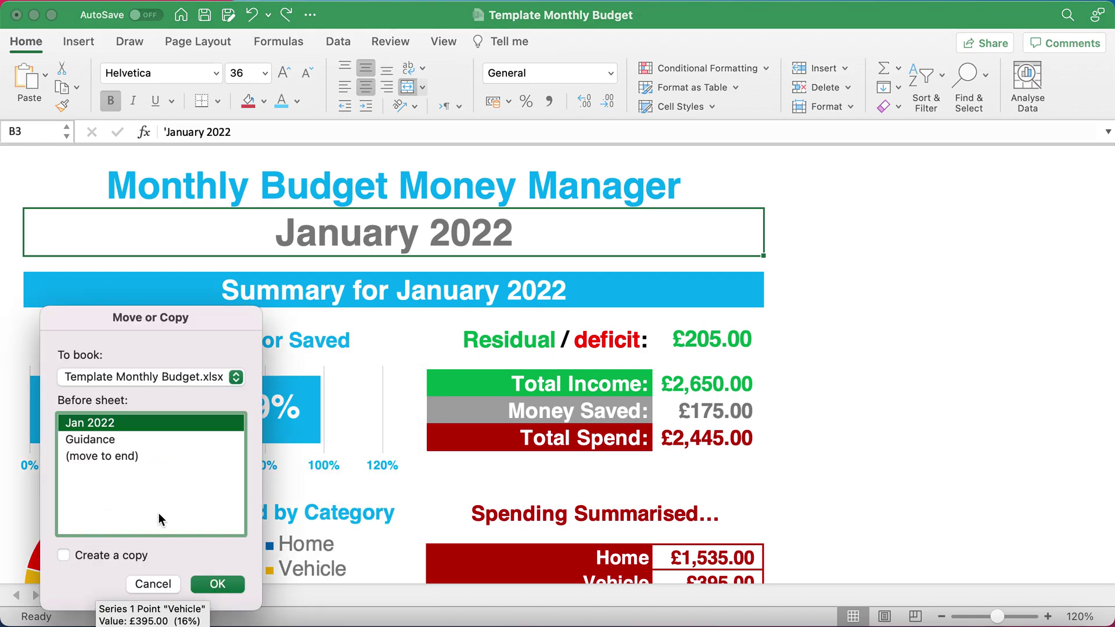
left_click(99, 445)
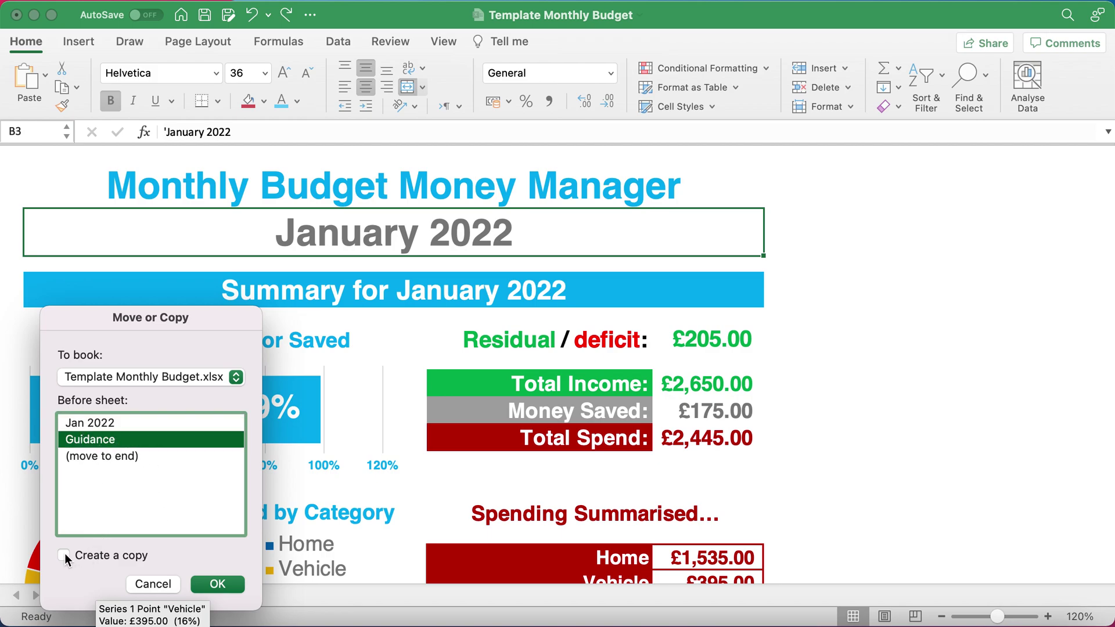
left_click(211, 584)
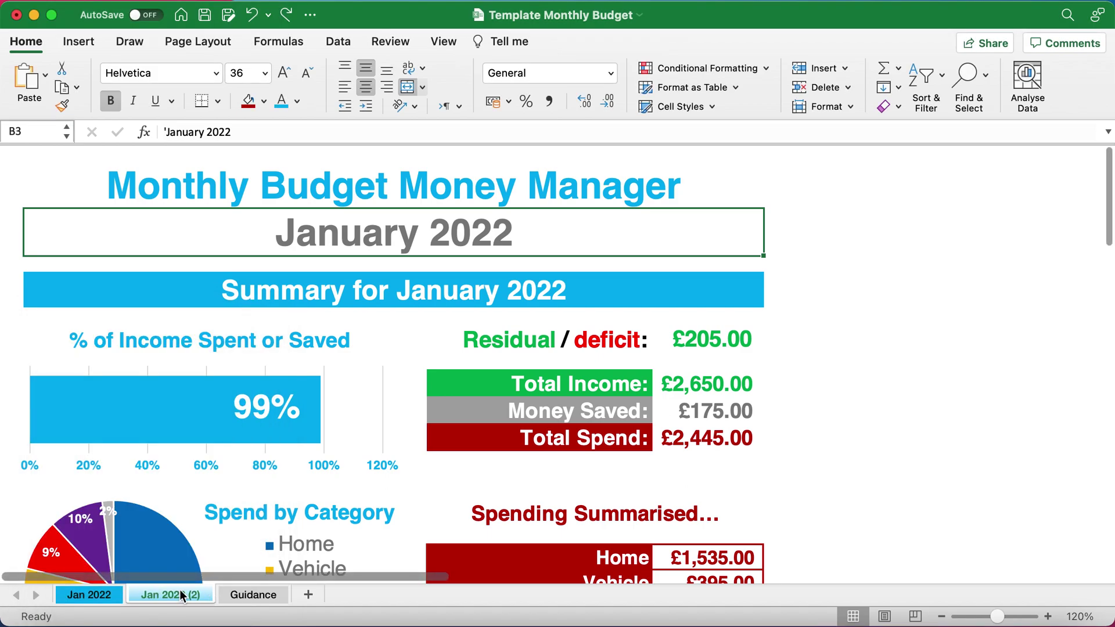
- Rename the 'Jan 2022 (2)' sheet tab to 'Feb 2022'
double_click(166, 594)
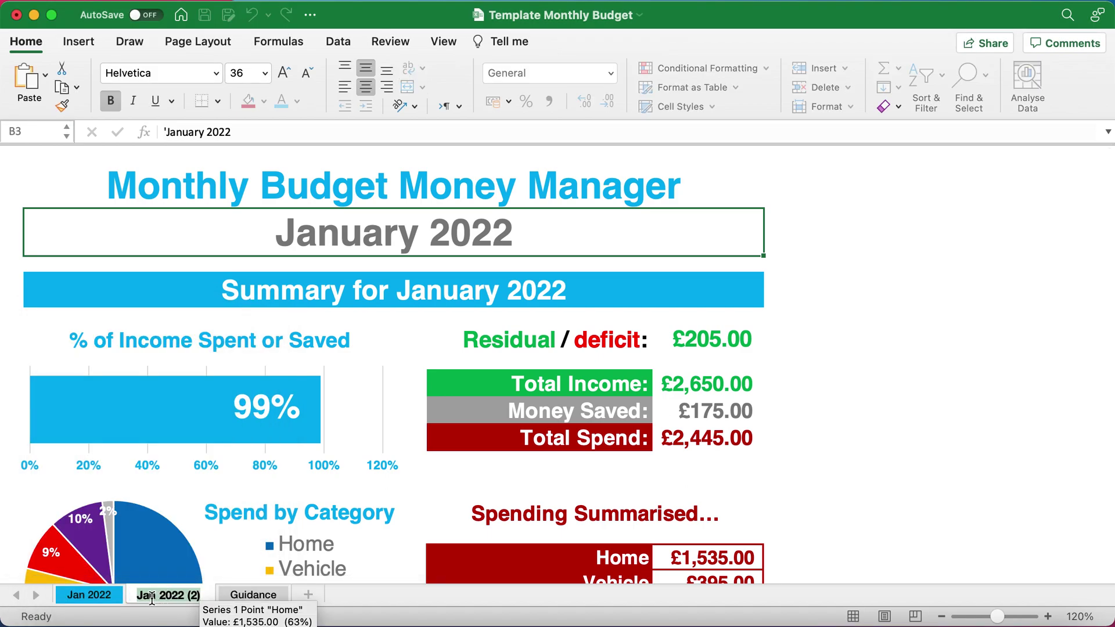
type("Feb")
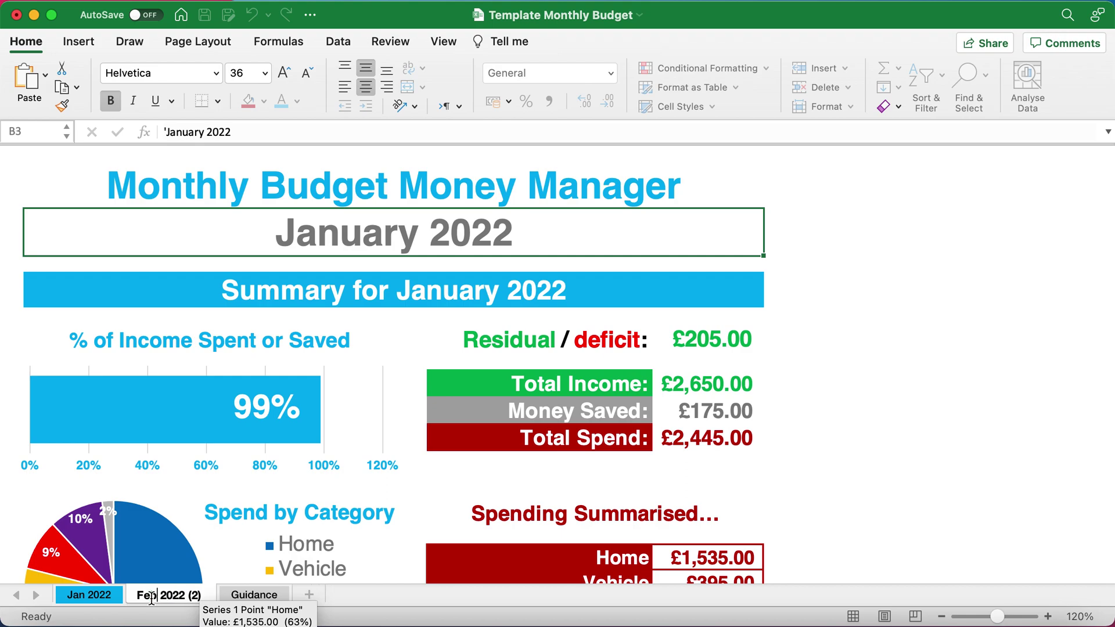
key("BackSpace")
key("BackSpace")
key("BackSpace")
key("BackSpace")
key("Return")
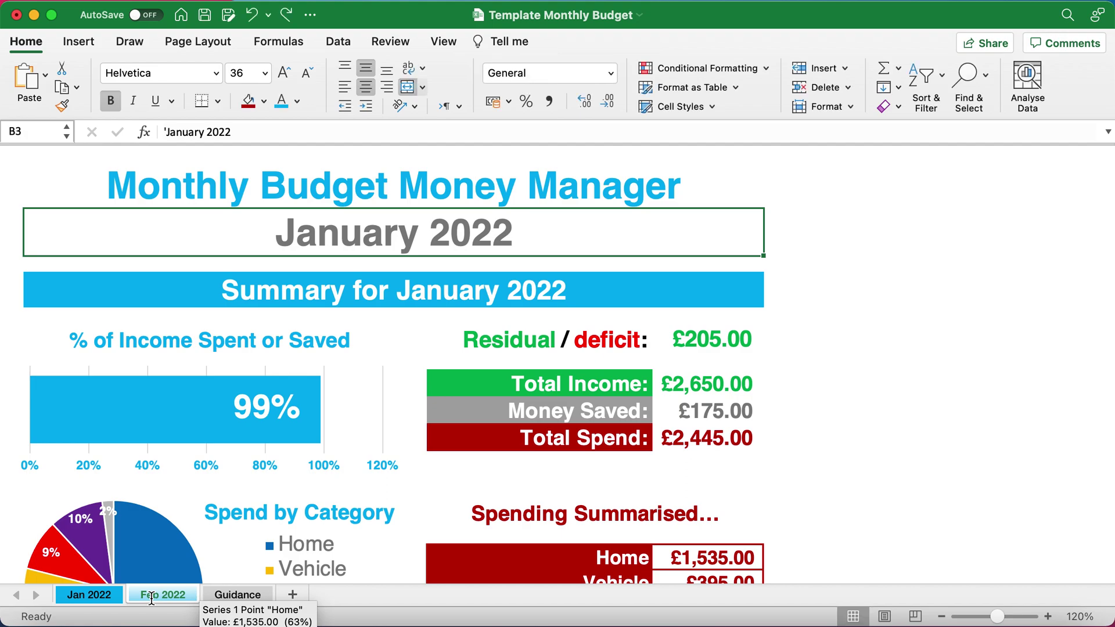
left_click(362, 217)
double_click(362, 218)
left_click(339, 234)
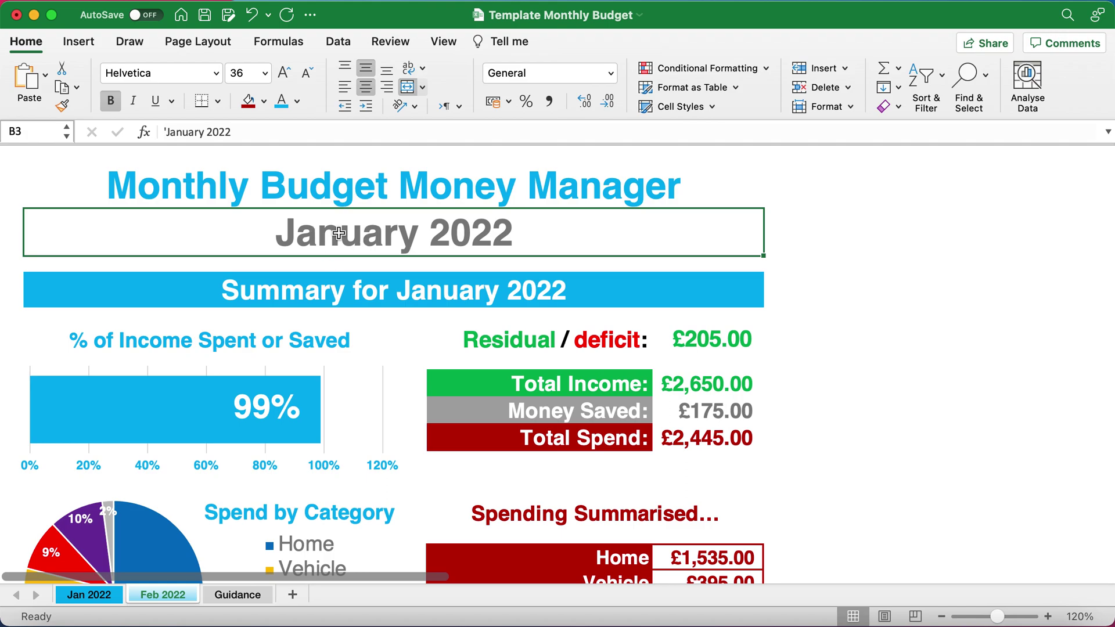
- Change the B3 title from January 2022 to February 2022, fixing the 'Febuary' typo
double_click(339, 233)
key("BackSpace")
key("BackSpace")
key("BackSpace")
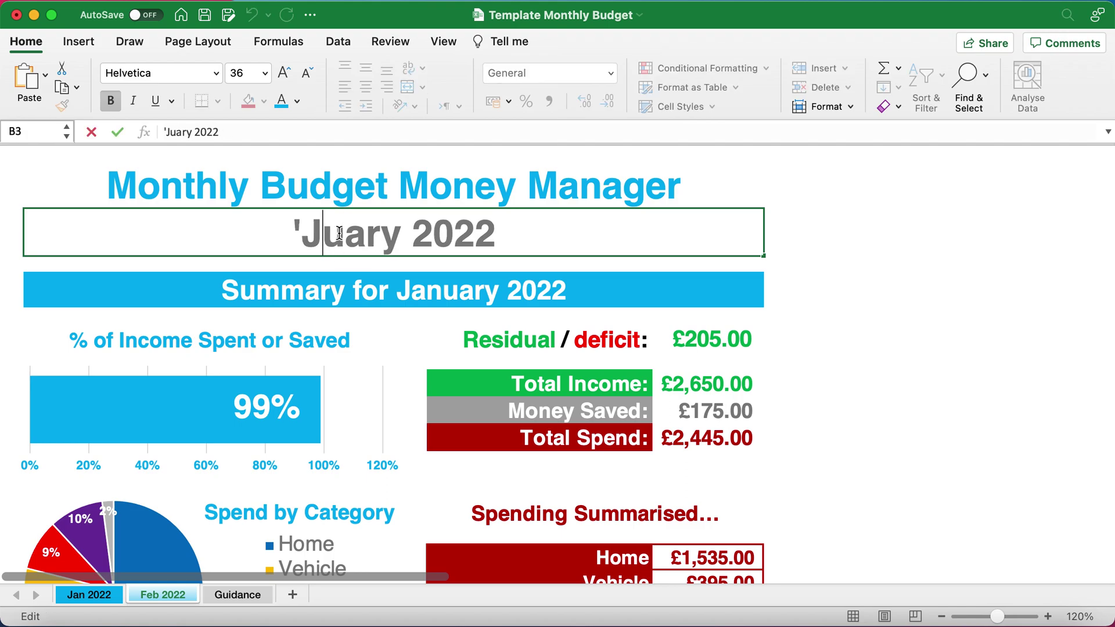
type("Feb")
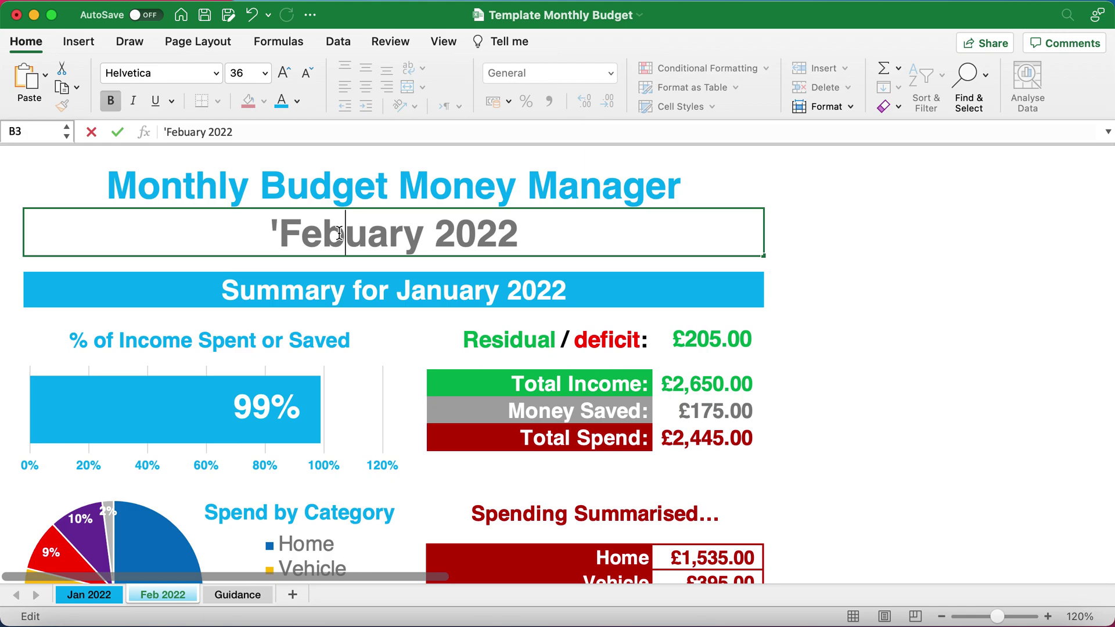
key("Return")
left_click(340, 233)
double_click(340, 234)
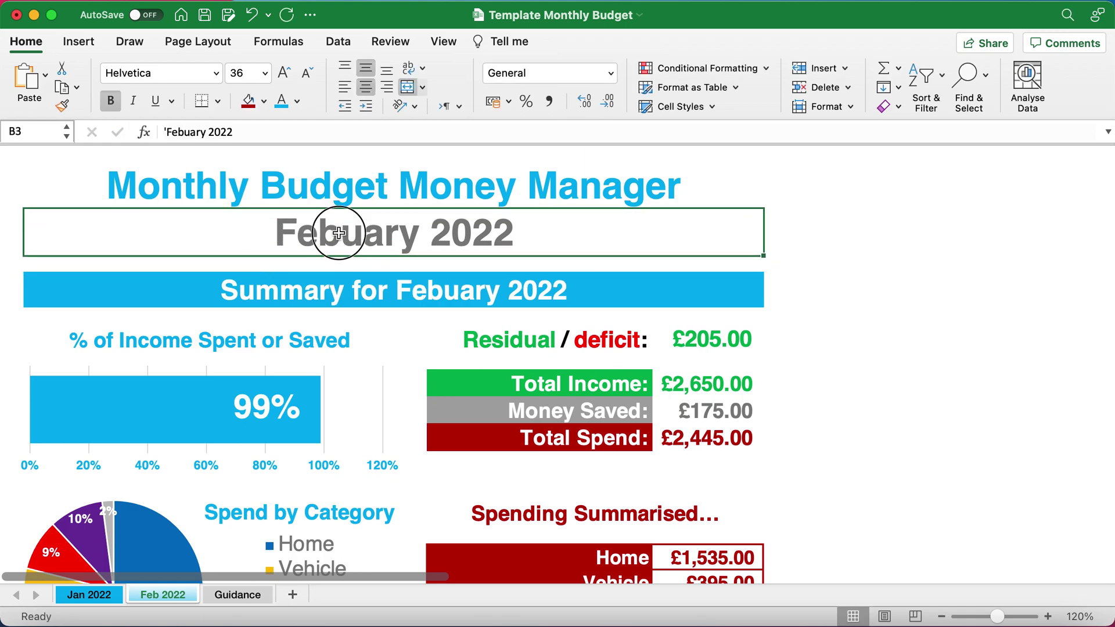
type("r")
key("Return")
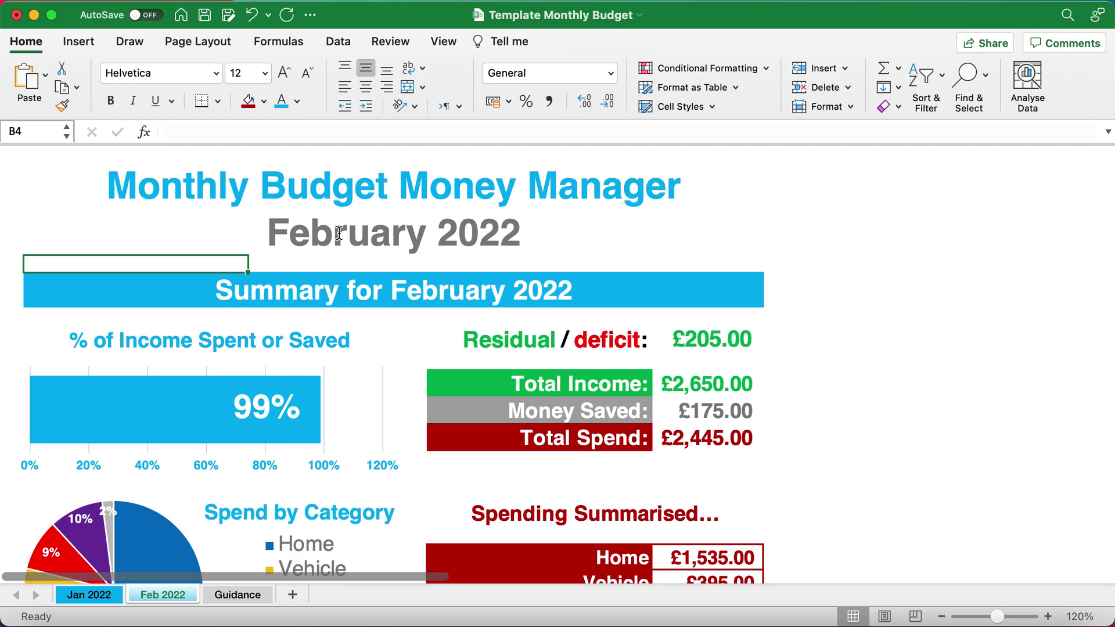
key("Up")
key("Up")
key("Up")
key("Left")
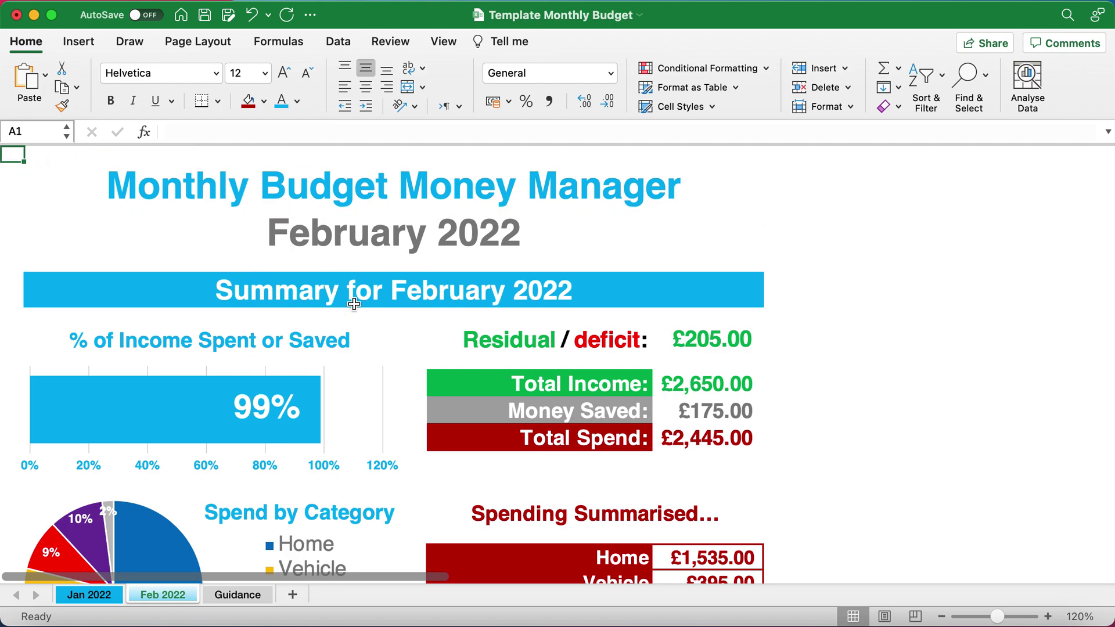
scroll(357, 291, "down", 5)
scroll(357, 292, "up", 2)
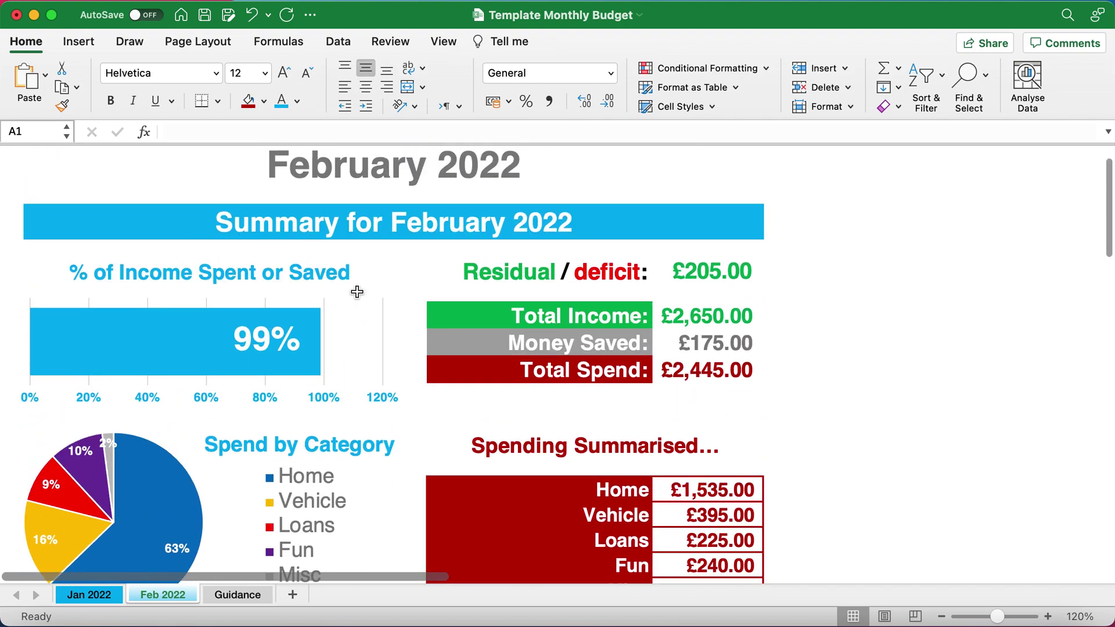
scroll(358, 292, "down", 2)
scroll(357, 292, "up", 5)
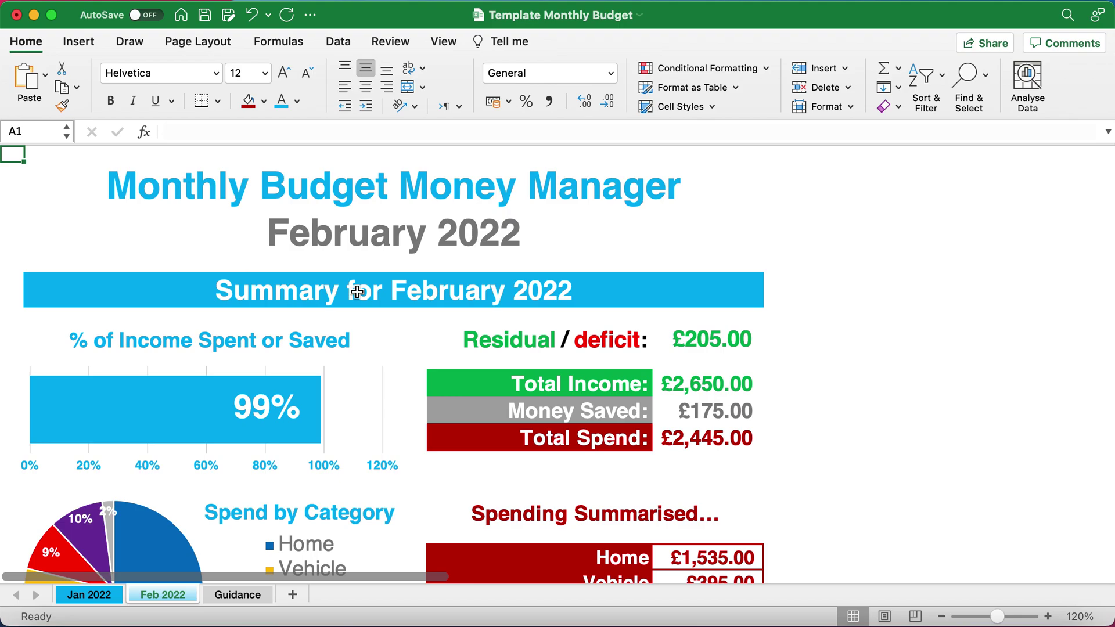
scroll(358, 292, "down", 2)
scroll(357, 291, "up", 2)
scroll(357, 291, "down", 2)
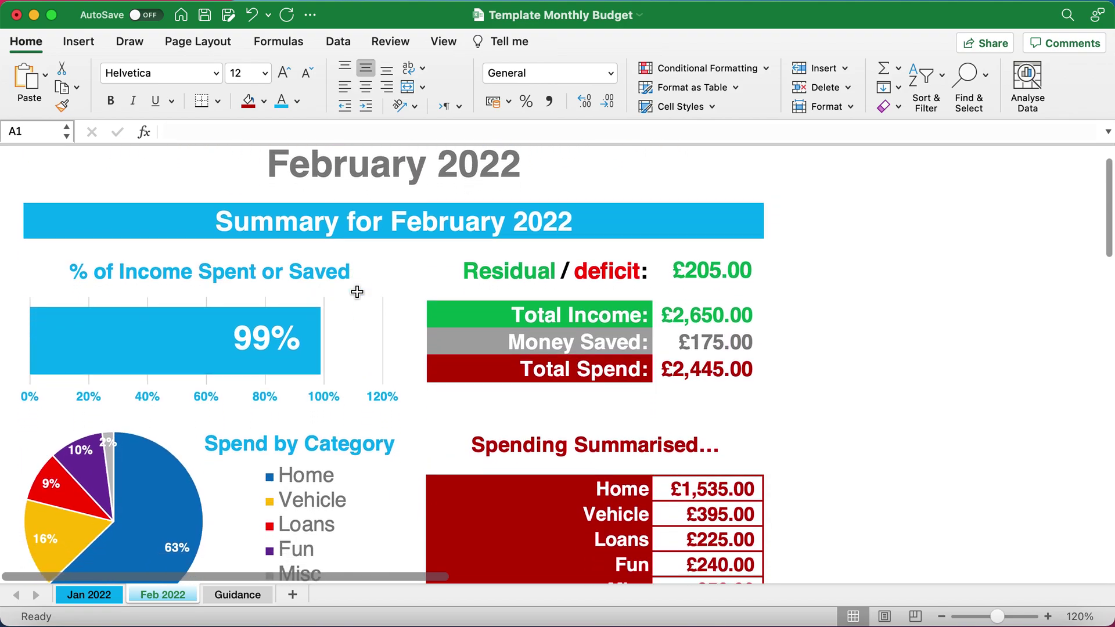
scroll(358, 292, "down", 2)
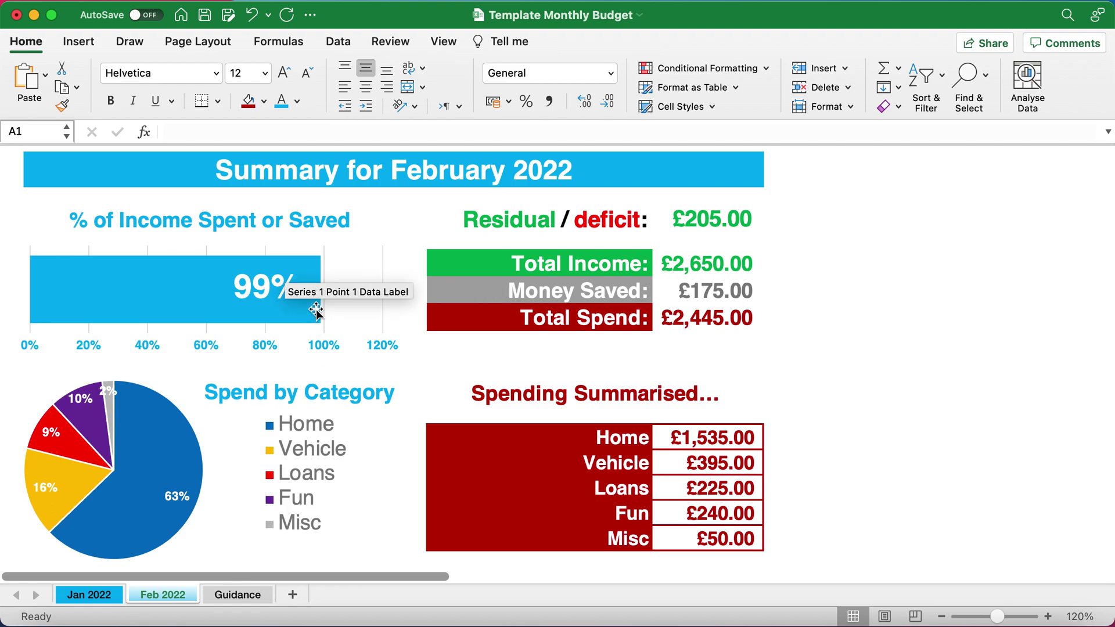
mouse_move(320, 308)
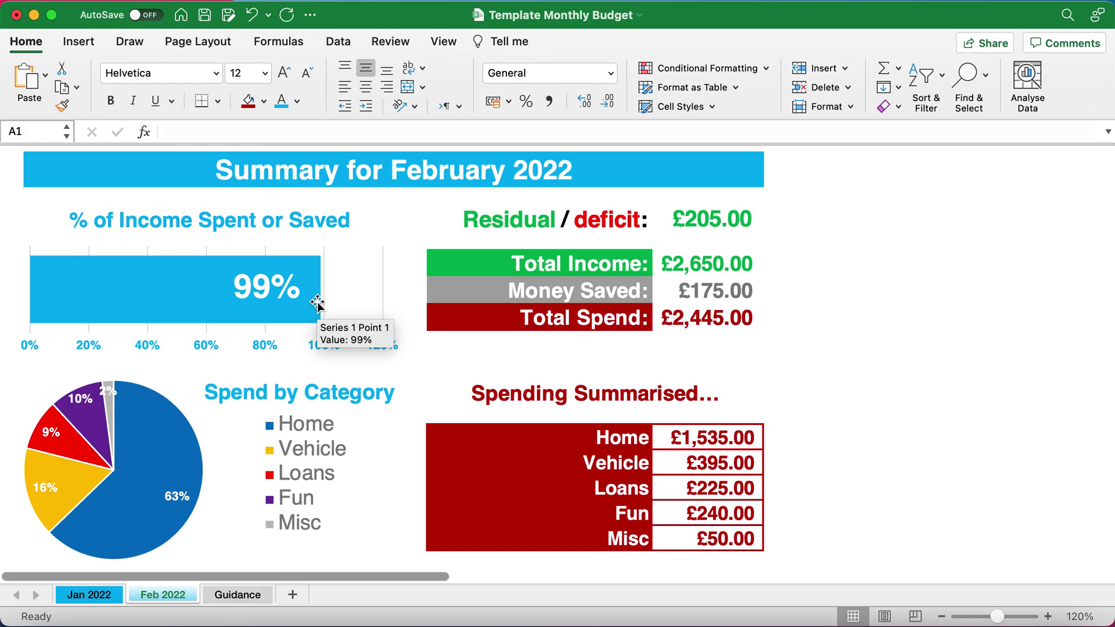
left_click(317, 300)
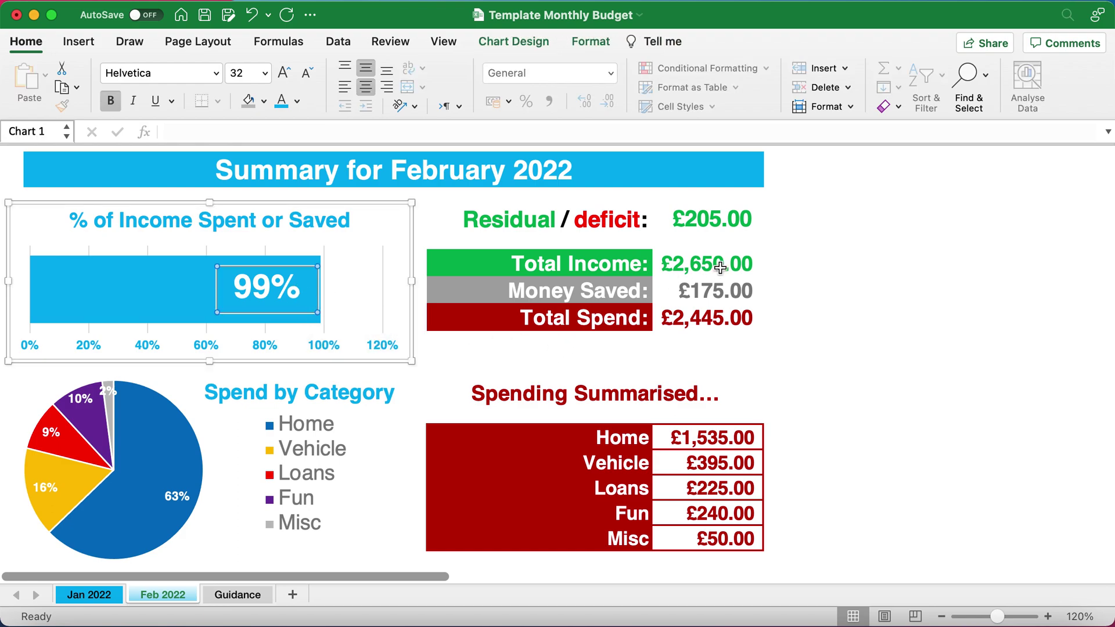
left_click(790, 225)
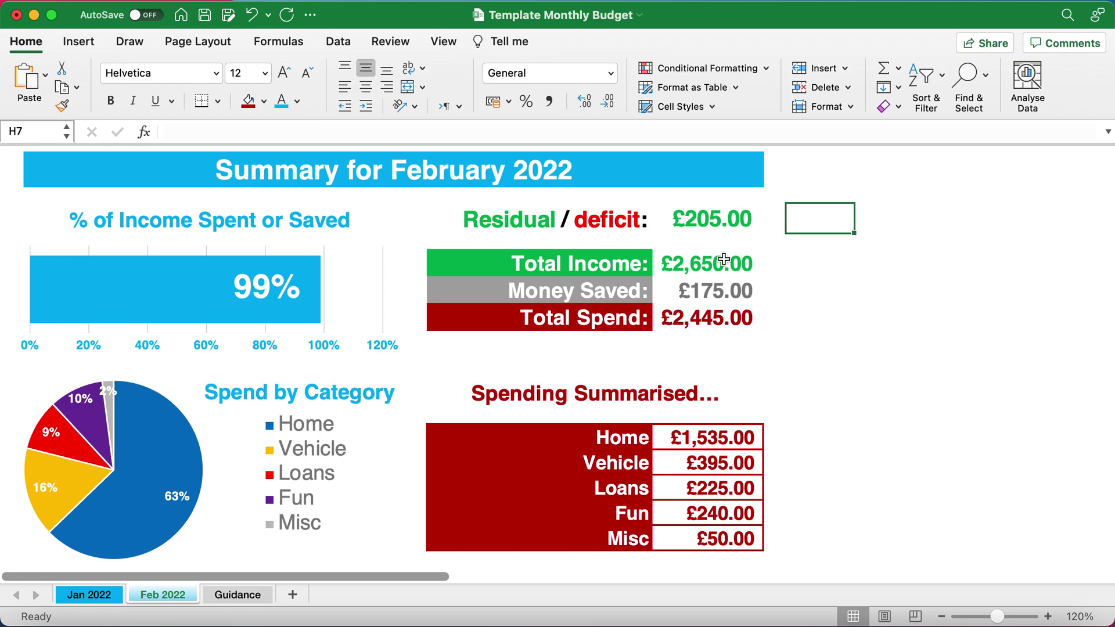
scroll(723, 260, "down", 2)
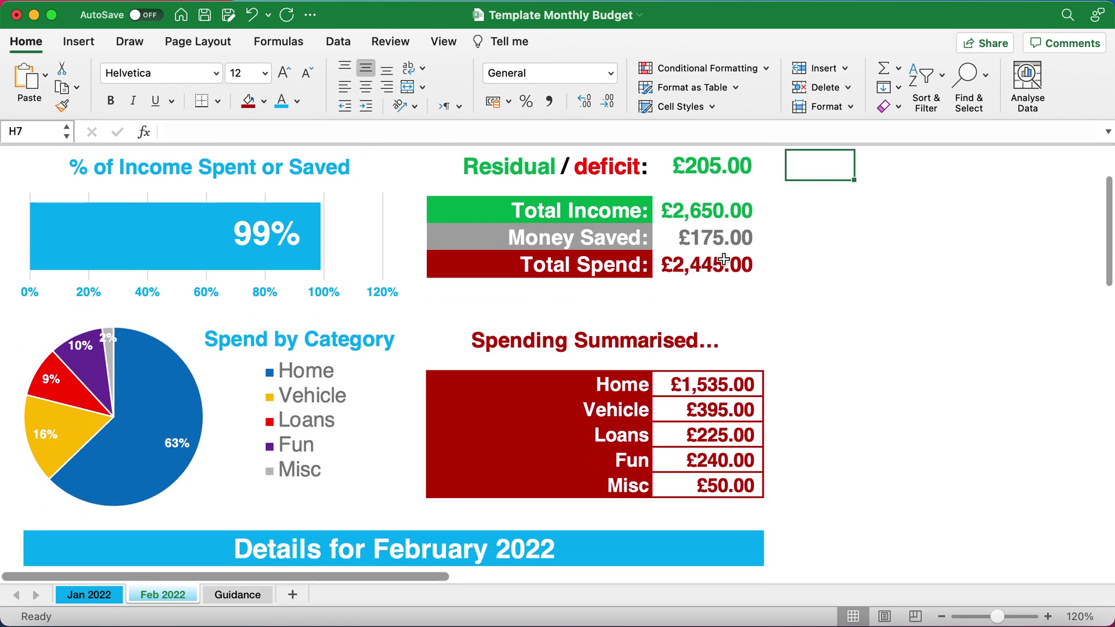
left_click_drag(534, 168, 661, 221)
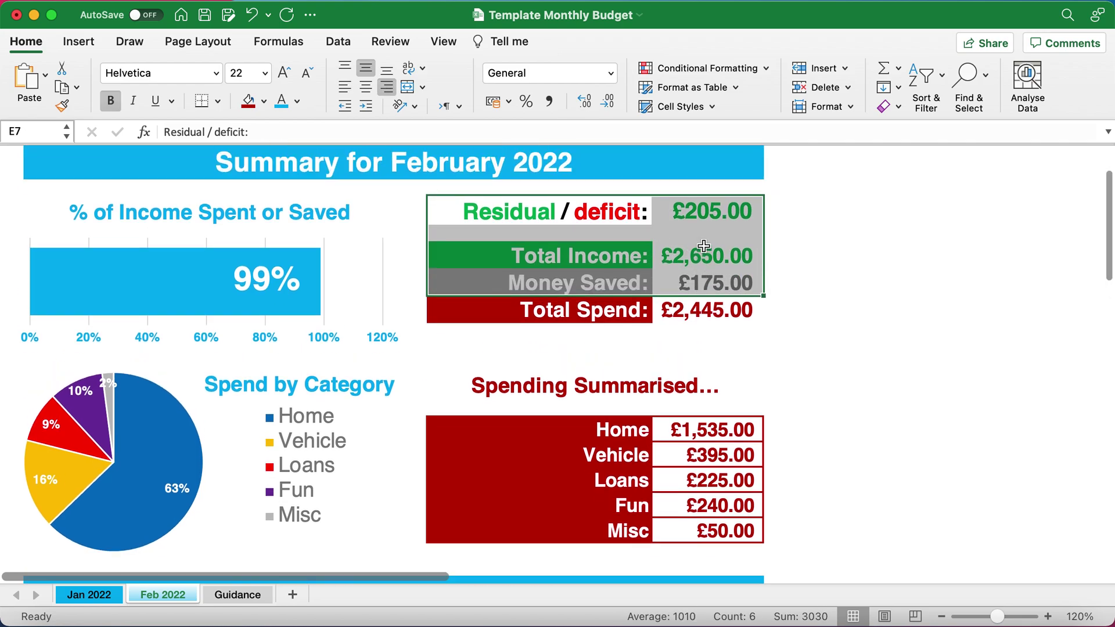
scroll(773, 249, "up", 2)
left_click(800, 252)
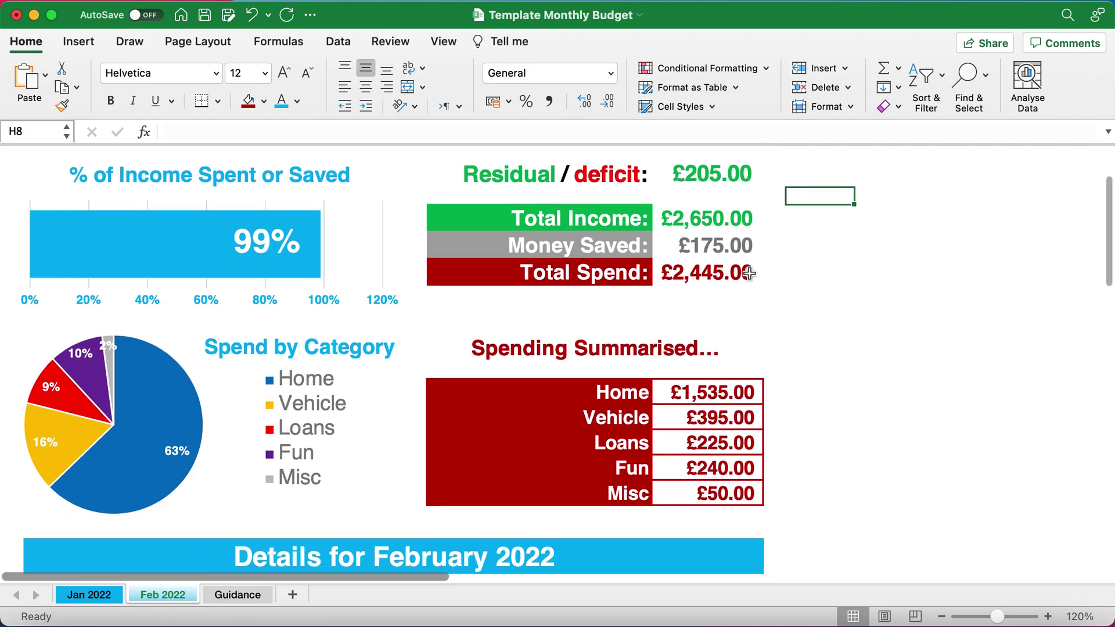
scroll(749, 273, "down", 4)
scroll(749, 274, "up", 2)
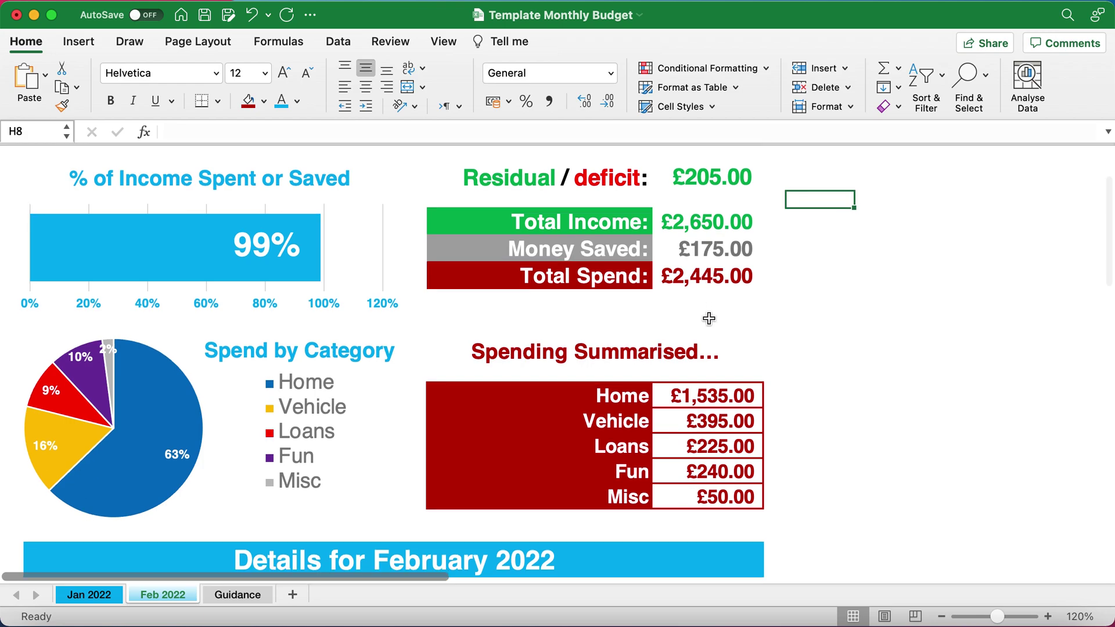
scroll(709, 319, "down", 4)
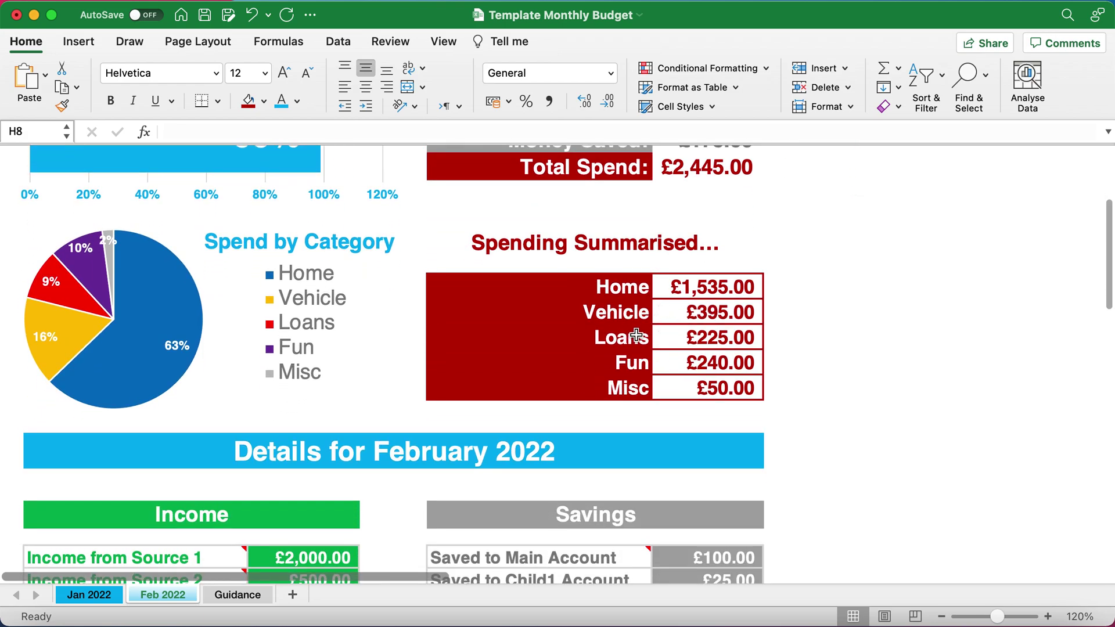
scroll(162, 340, "down", 2)
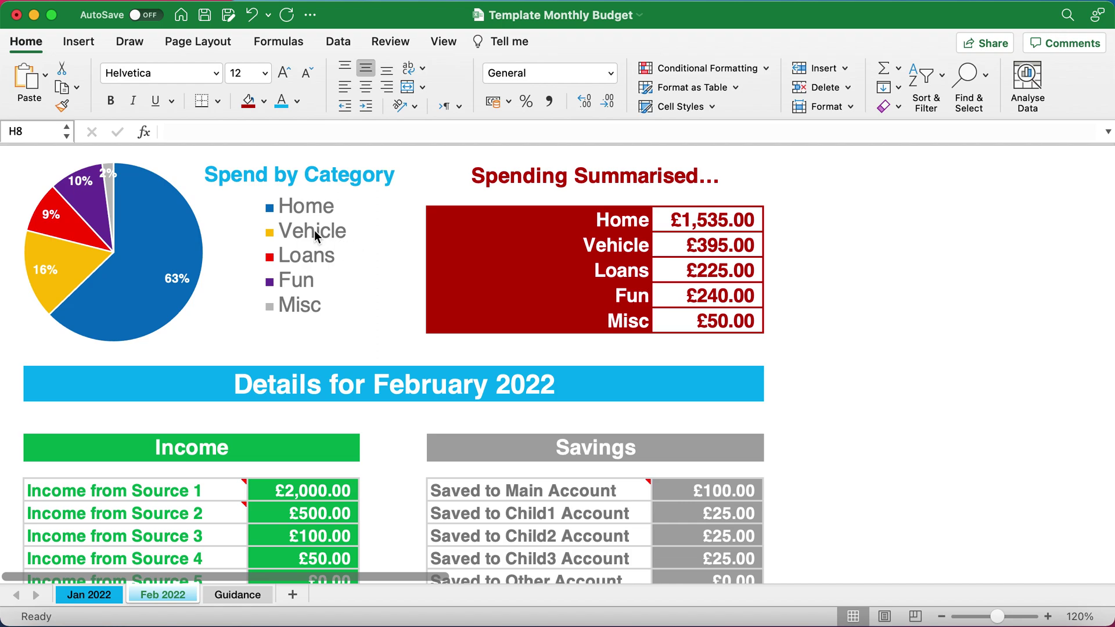
mouse_move(315, 232)
left_click(693, 296)
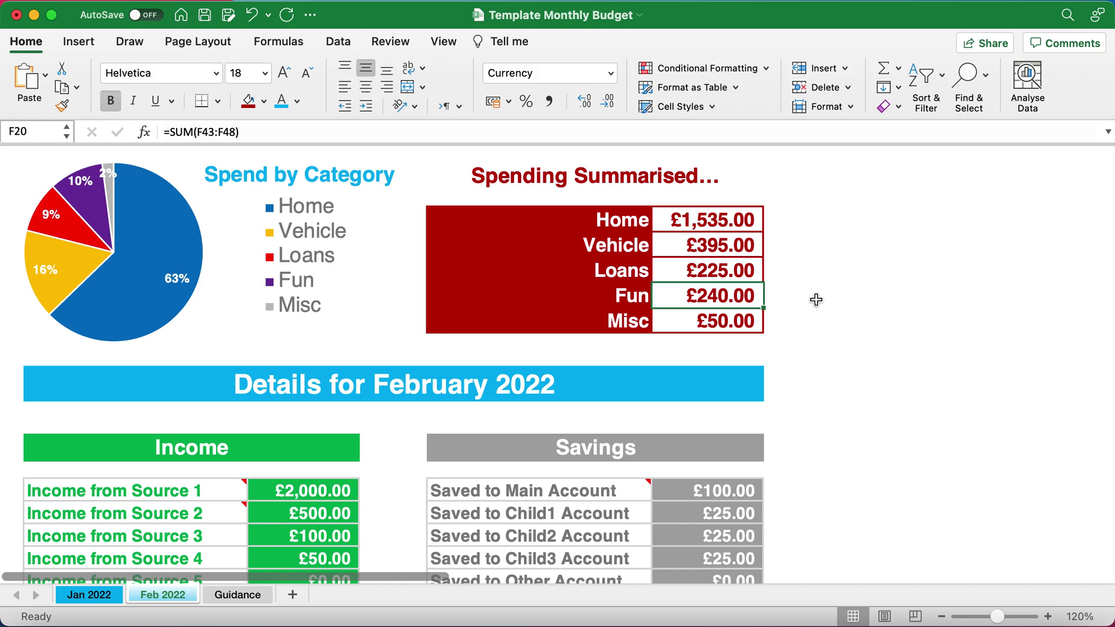
left_click(736, 324)
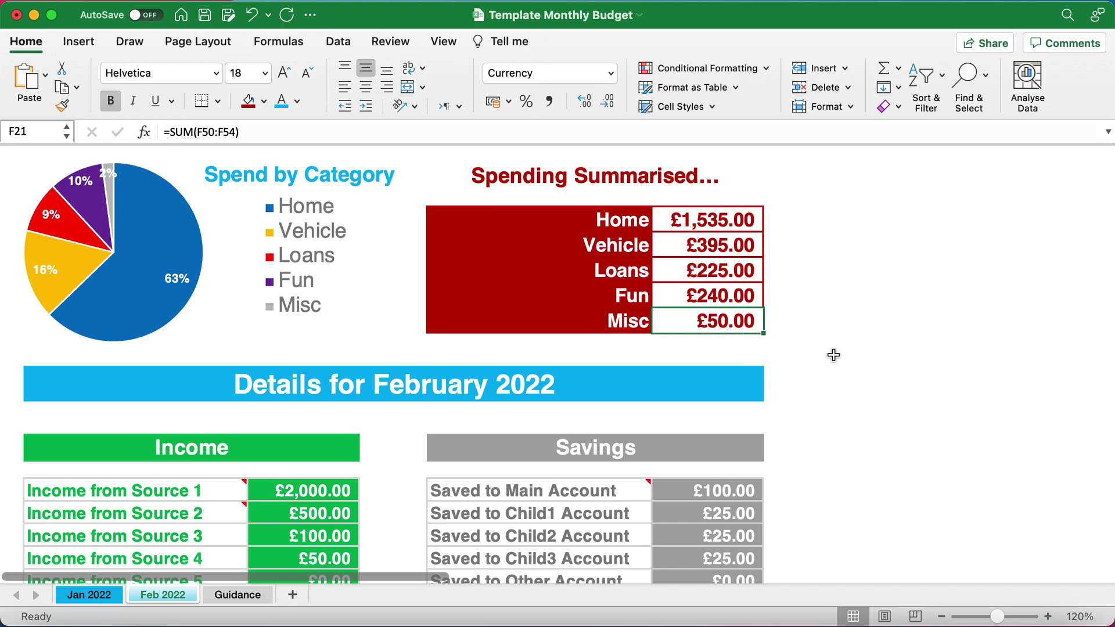
left_click(849, 344)
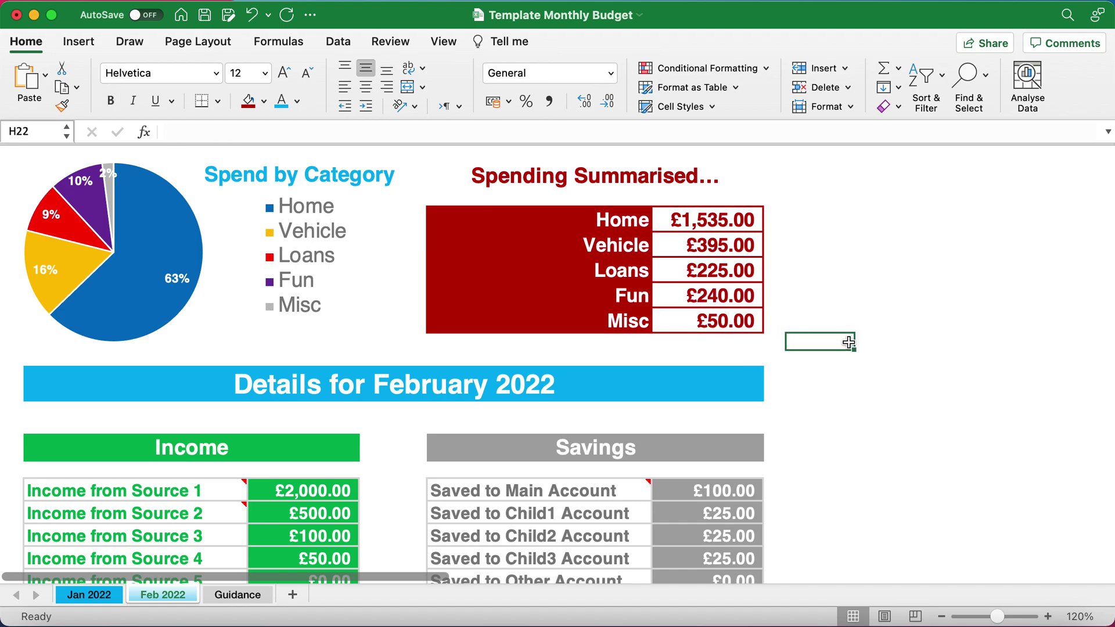
scroll(848, 342, "up", 5)
scroll(849, 342, "down", 10)
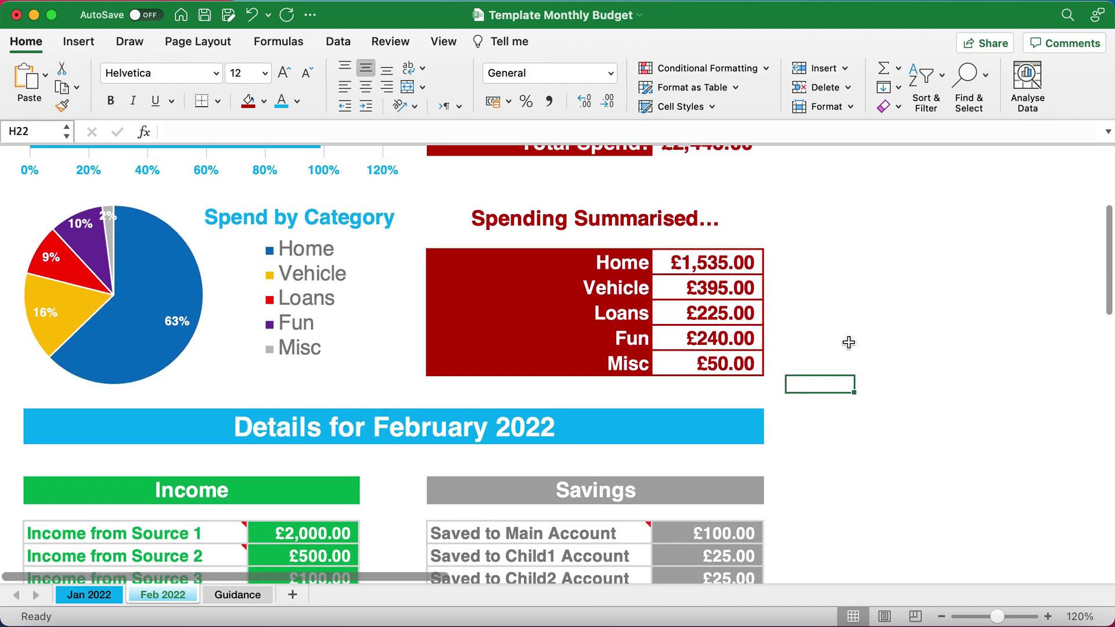
scroll(849, 343, "down", 3)
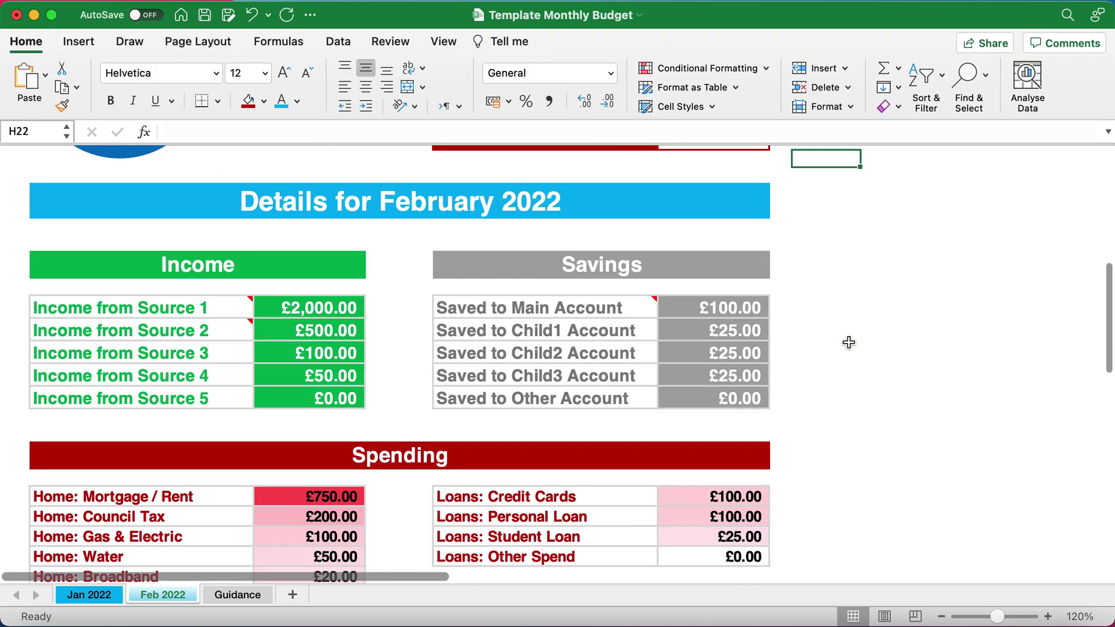
scroll(849, 342, "down", 2)
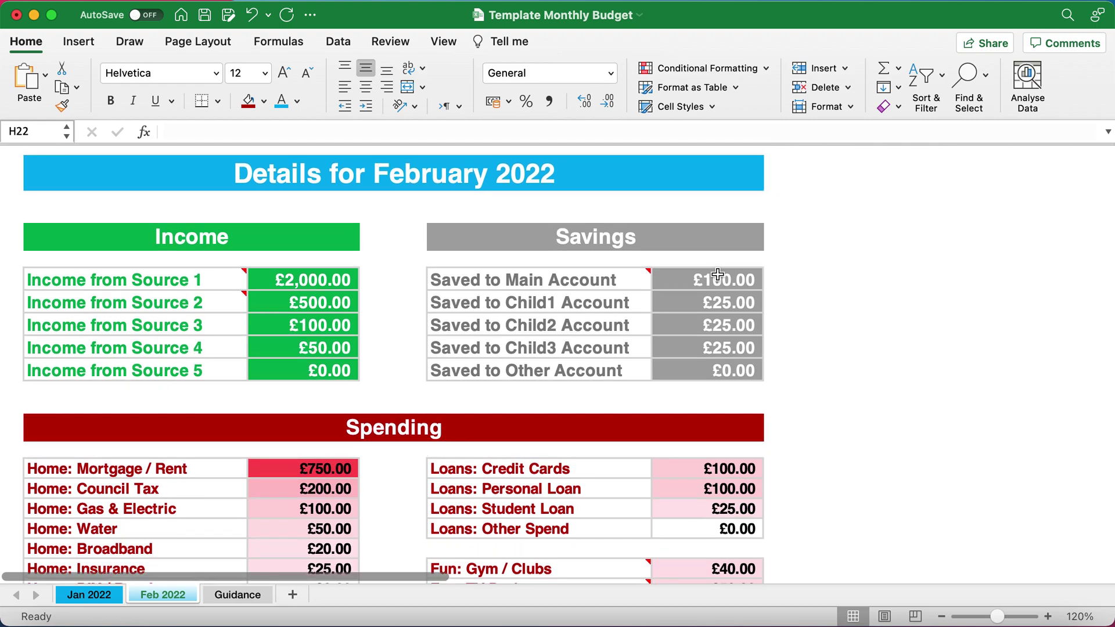
left_click(225, 166)
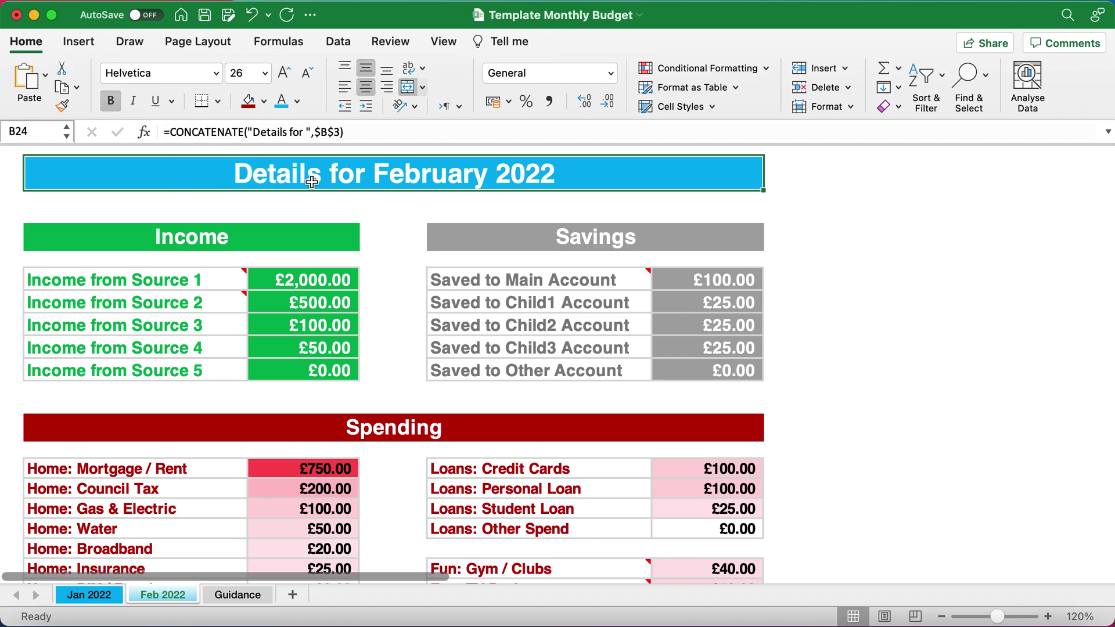
scroll(320, 188, "up", 5)
scroll(320, 188, "up", 2)
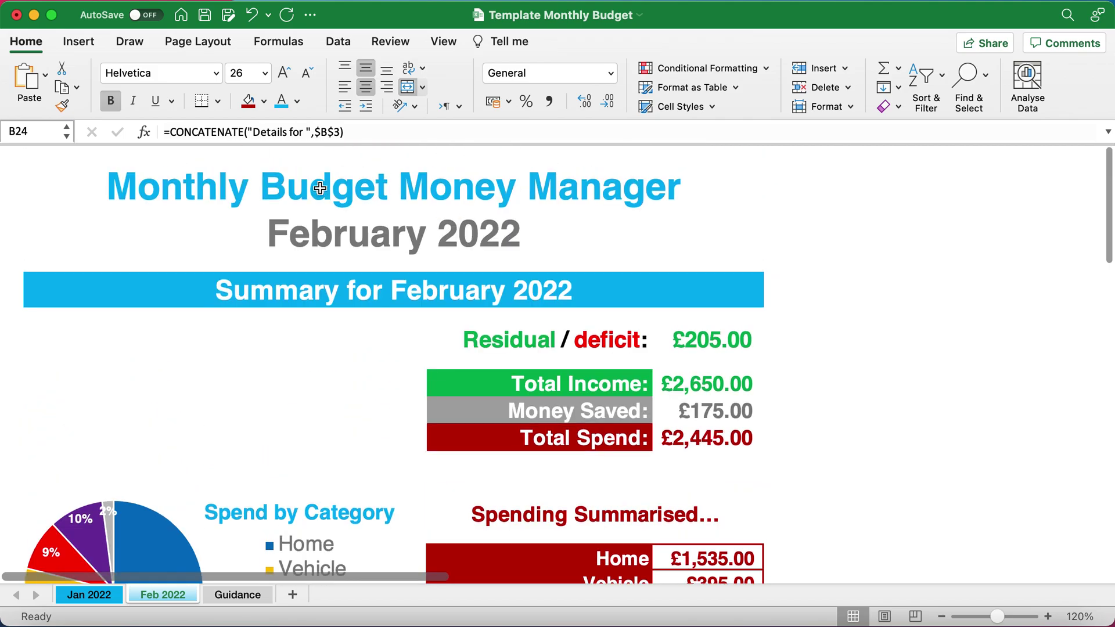
left_click(385, 232)
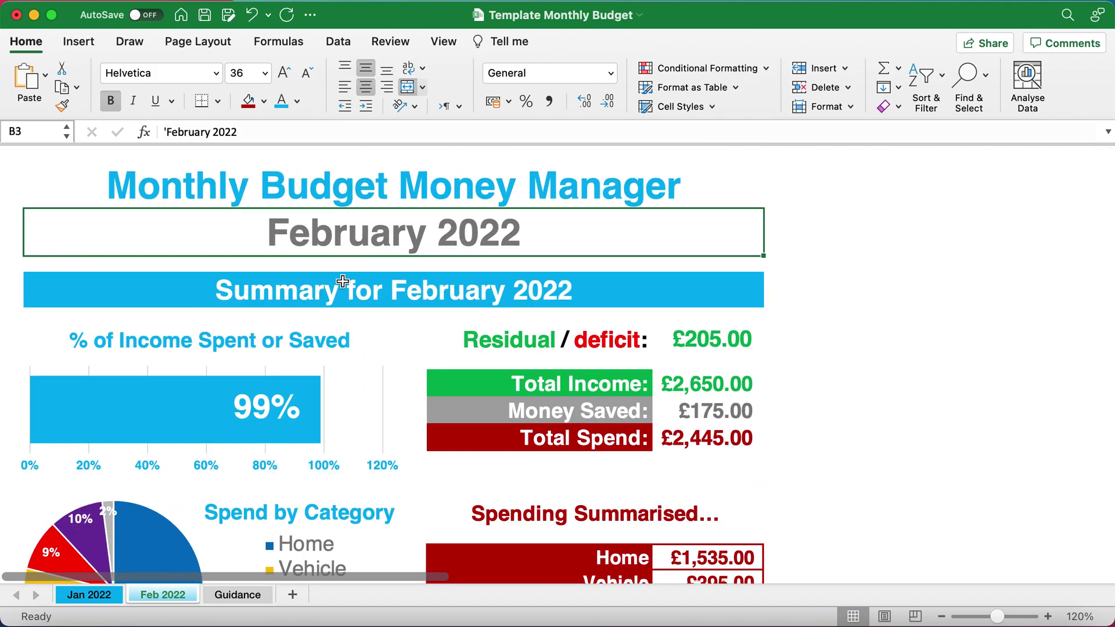
scroll(343, 279, "down", 1)
scroll(343, 279, "up", 1)
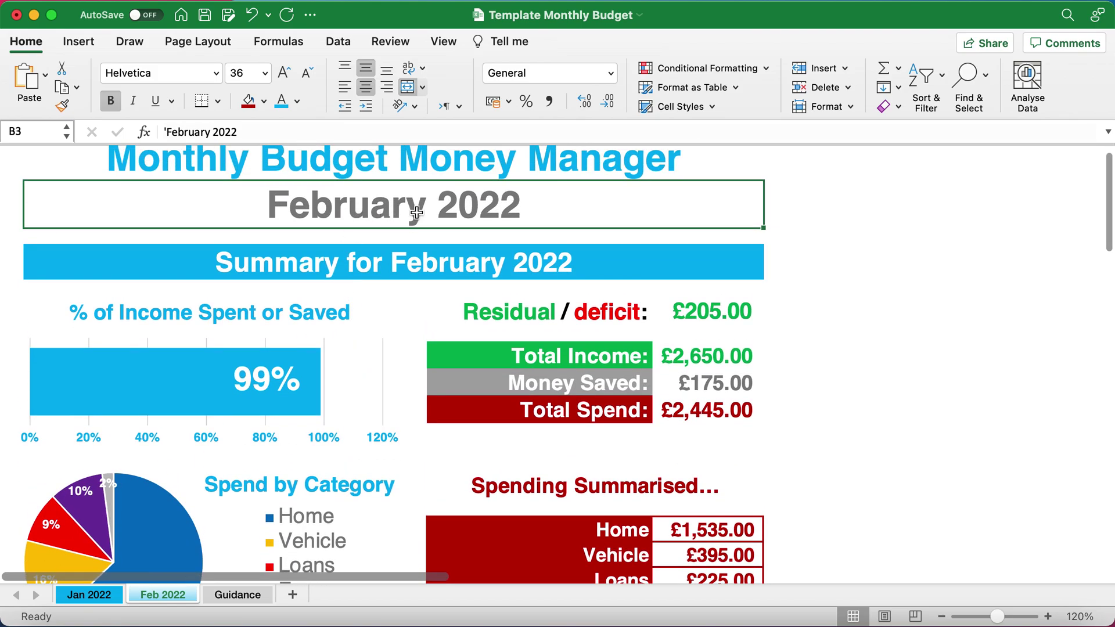
scroll(486, 225, "down", 5)
scroll(486, 226, "down", 4)
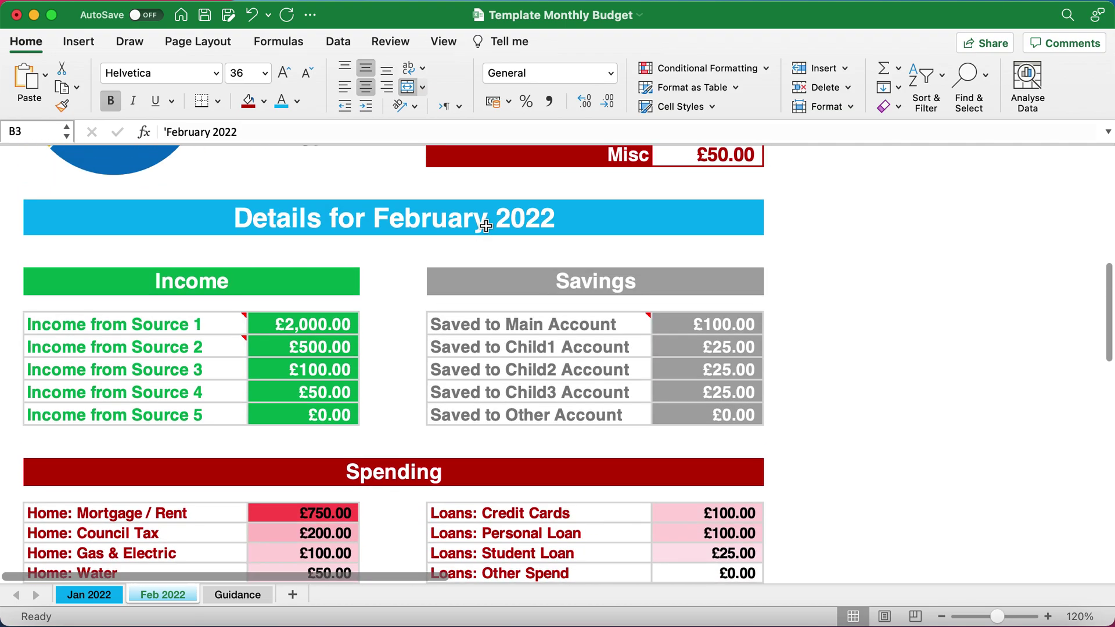
left_click(337, 218)
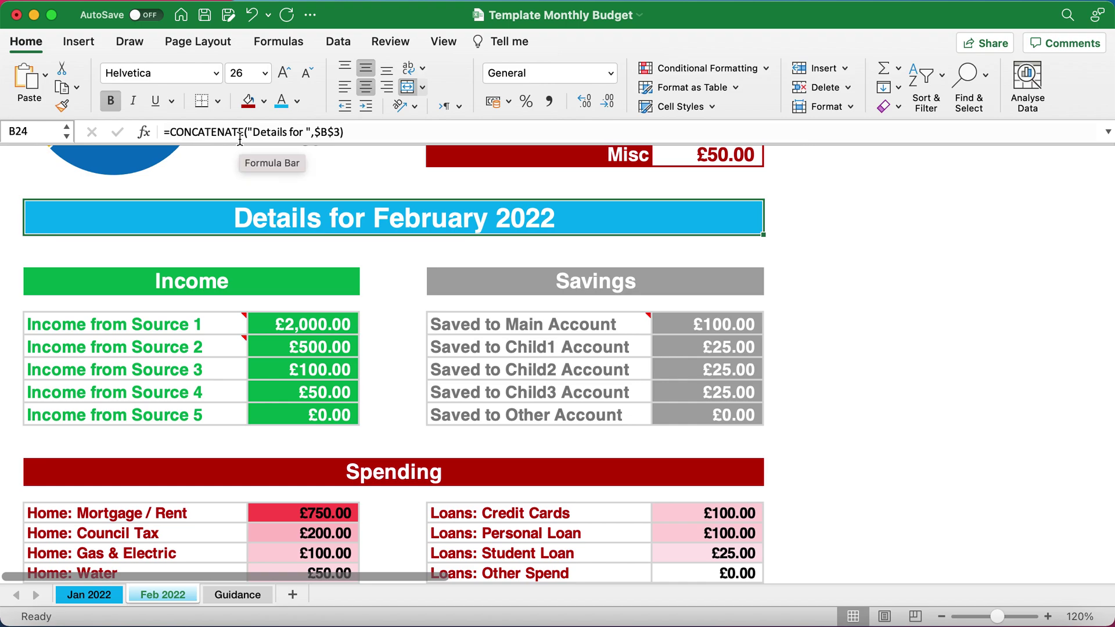
scroll(325, 201, "up", 10)
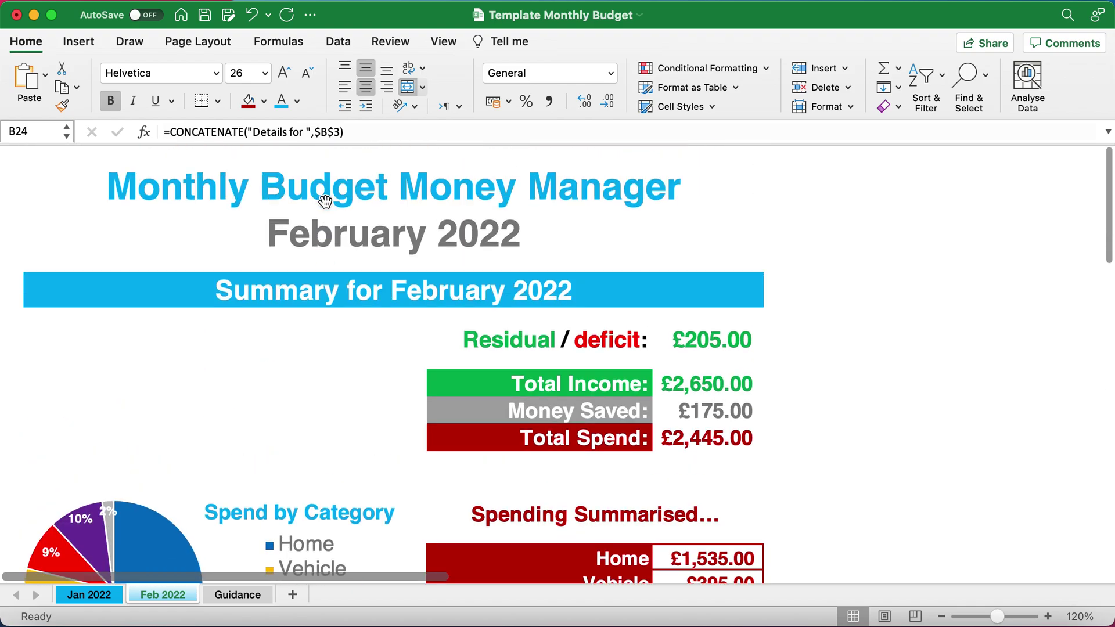
left_click(366, 229)
left_click(347, 286)
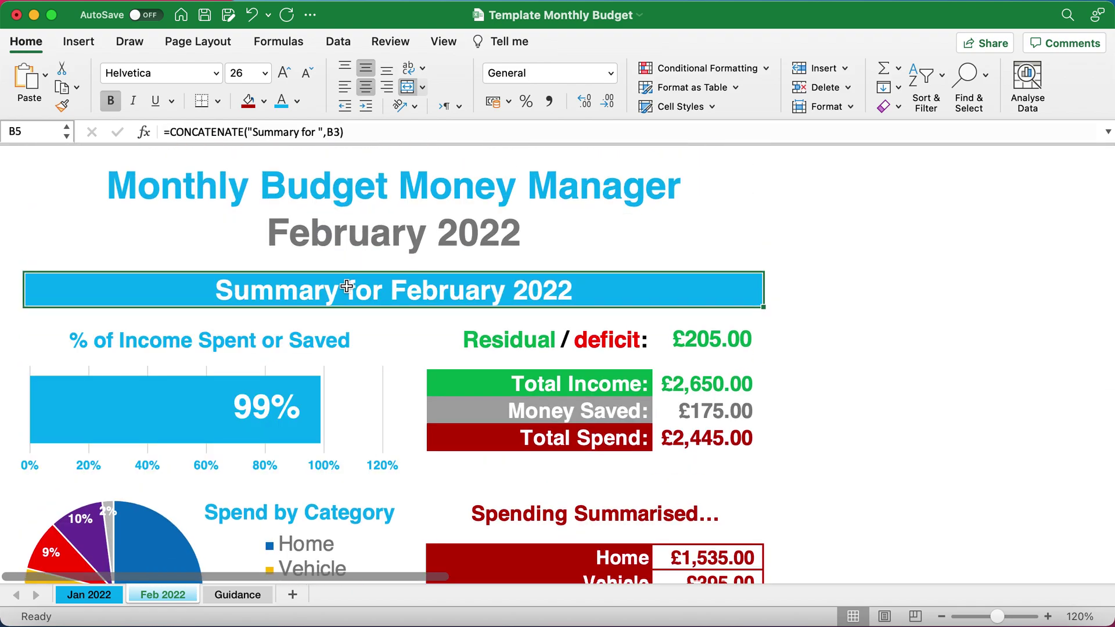
scroll(346, 286, "down", 10)
left_click(346, 272)
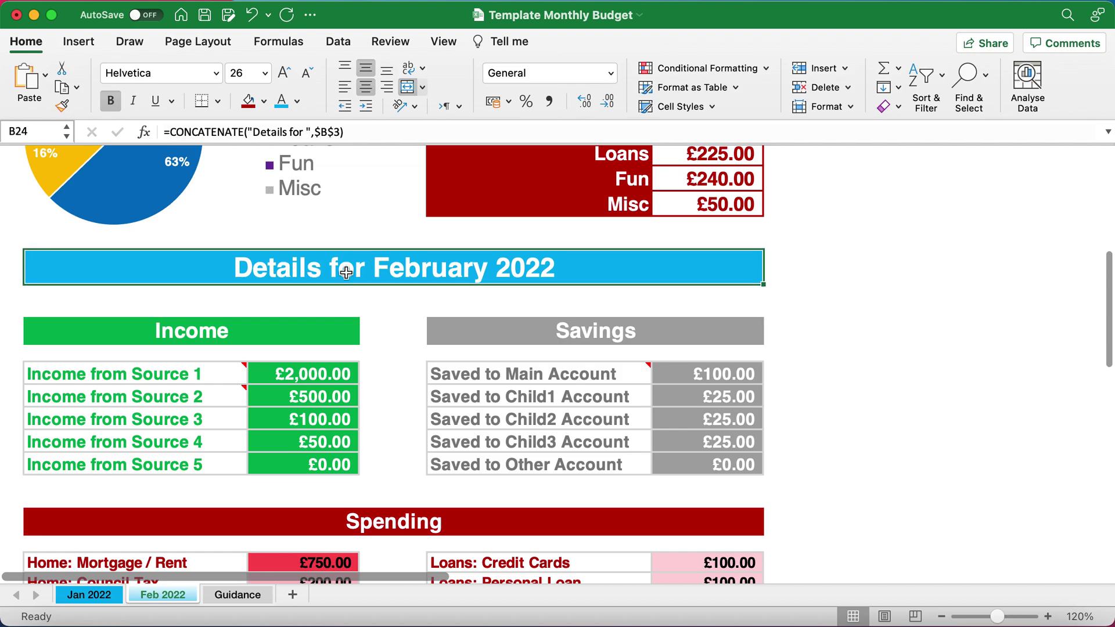
scroll(347, 272, "down", 5)
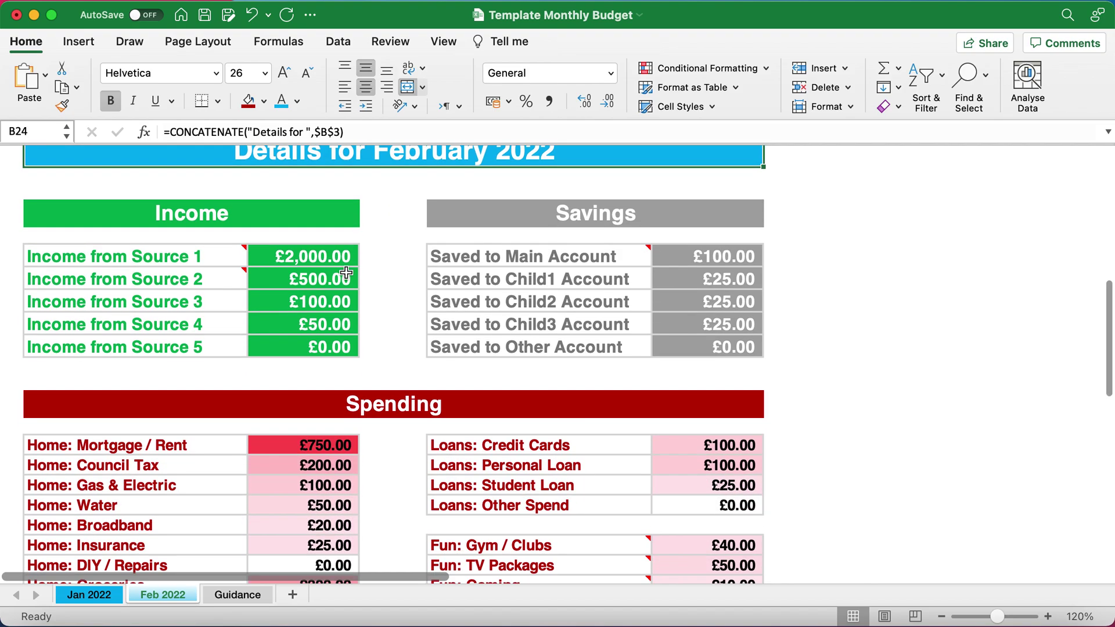
scroll(346, 273, "down", 1)
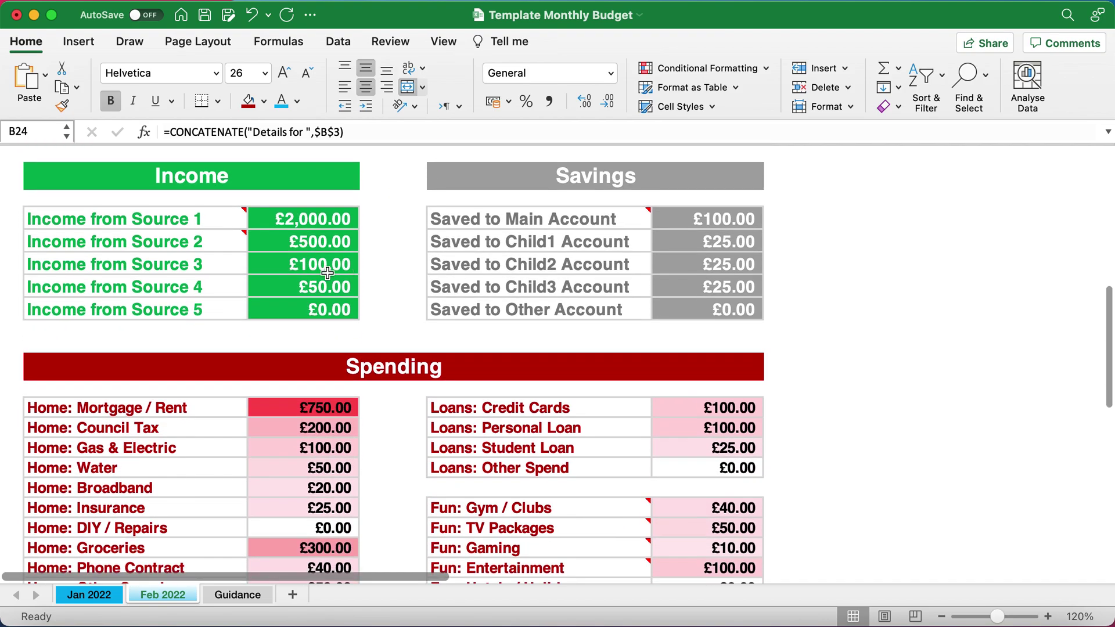
left_click(132, 179)
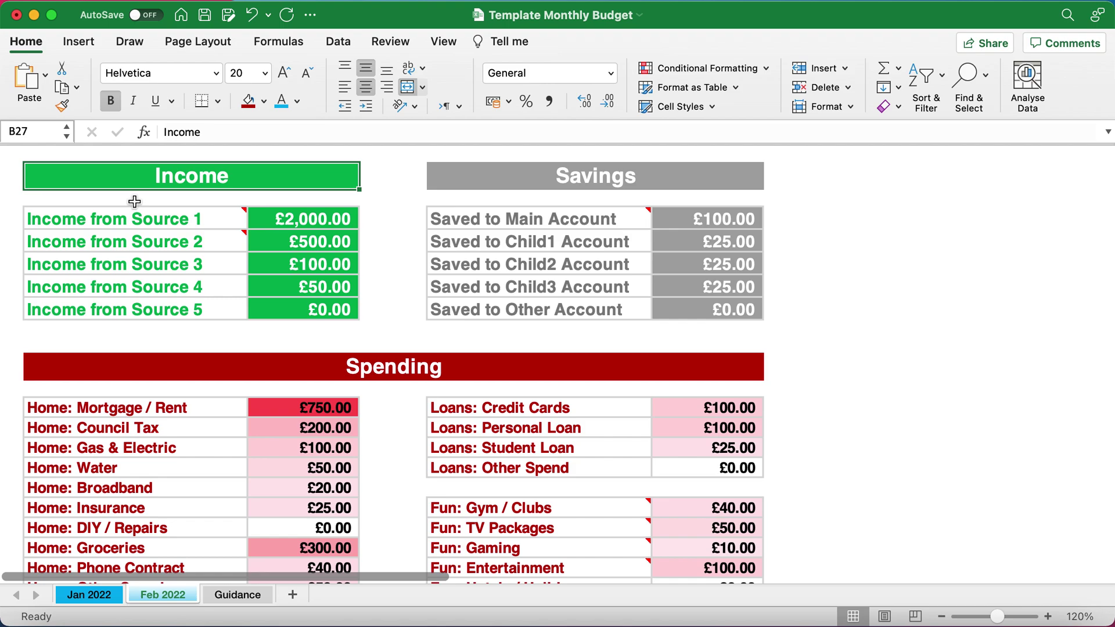
mouse_move(200, 219)
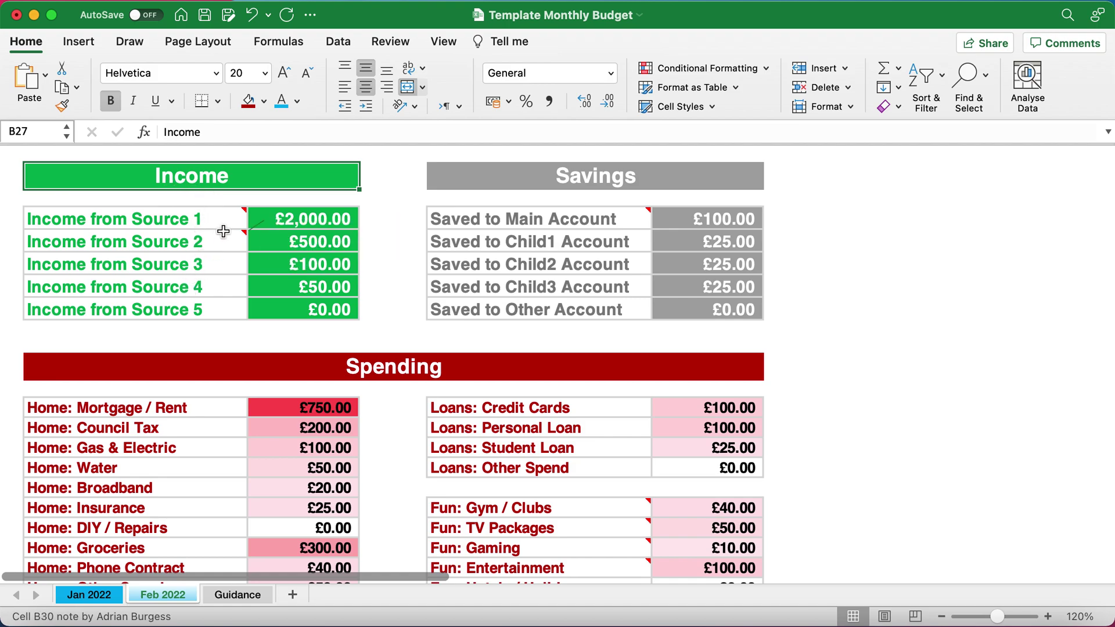
mouse_move(220, 235)
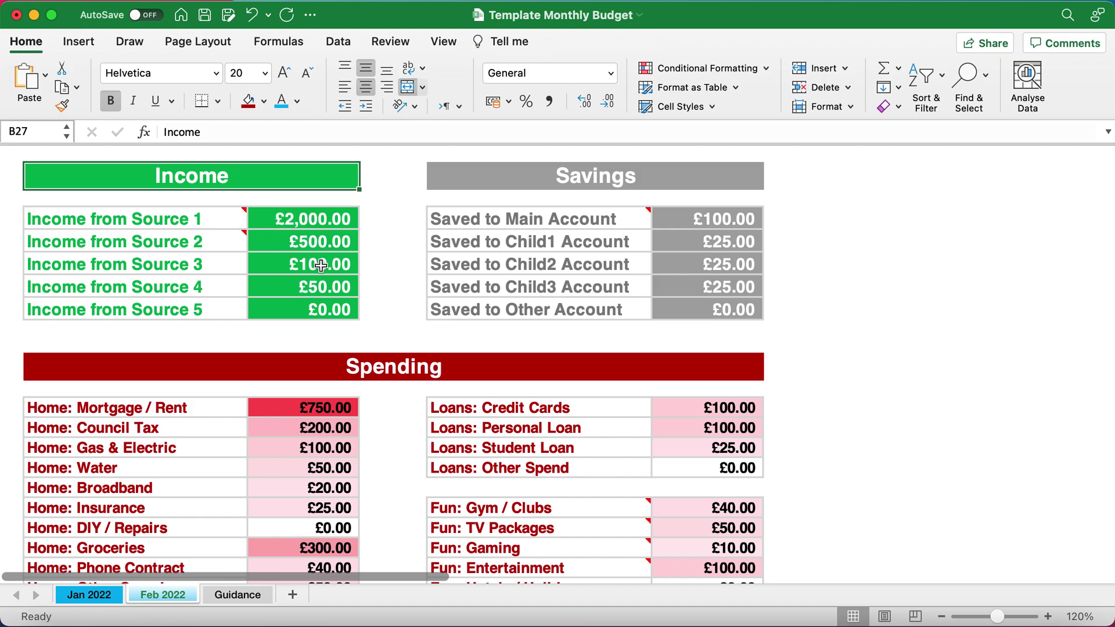
left_click_drag(317, 225, 312, 299)
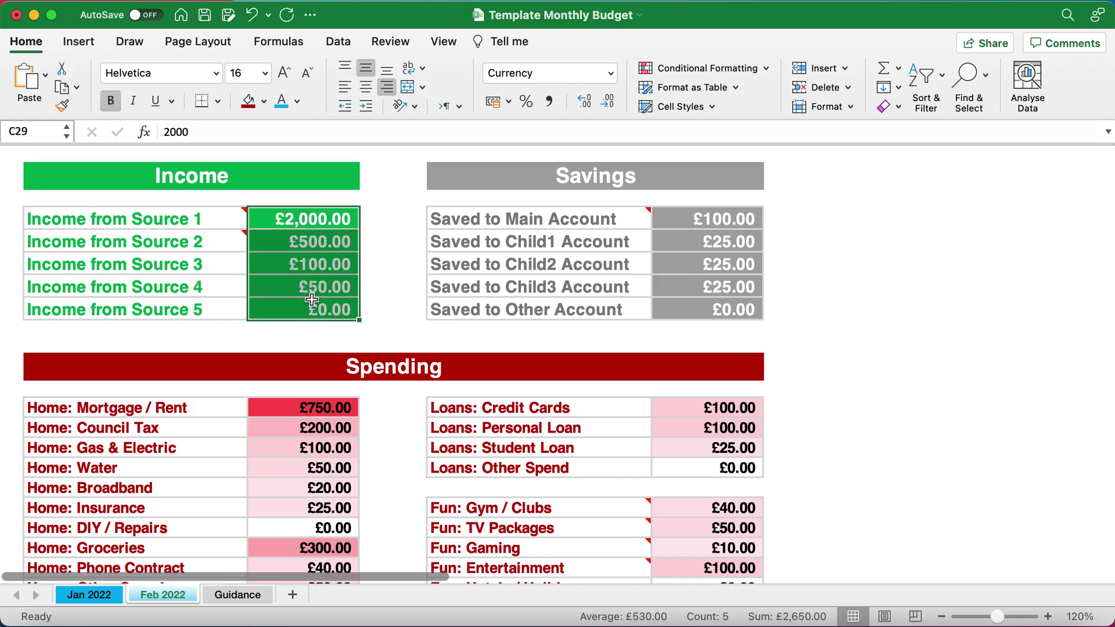
scroll(312, 299, "up", 10)
left_click(689, 290)
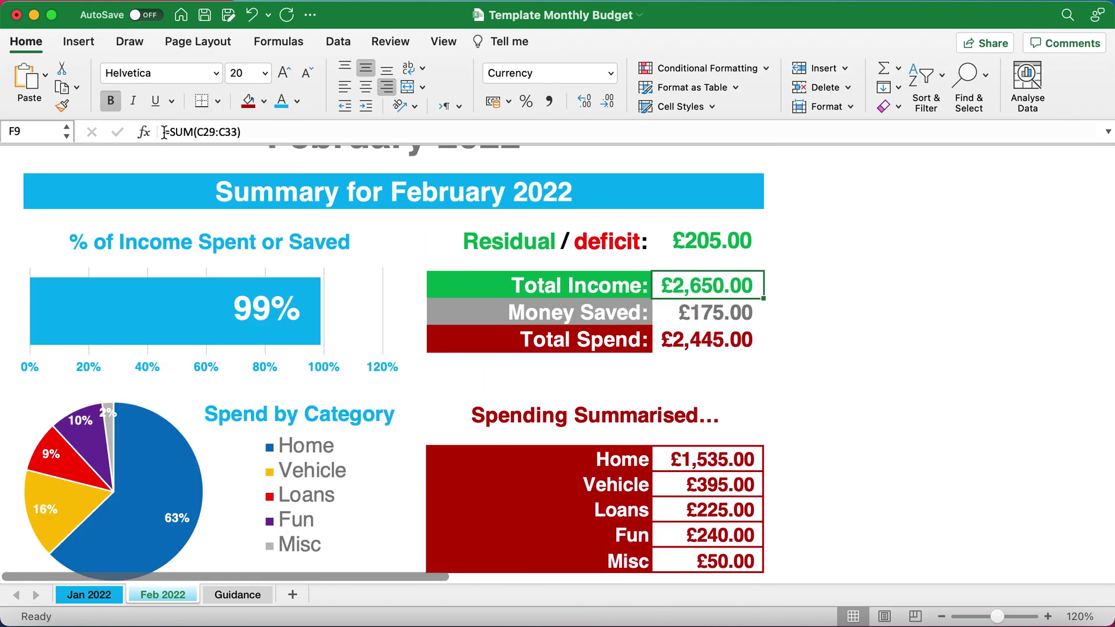
scroll(437, 279, "down", 10)
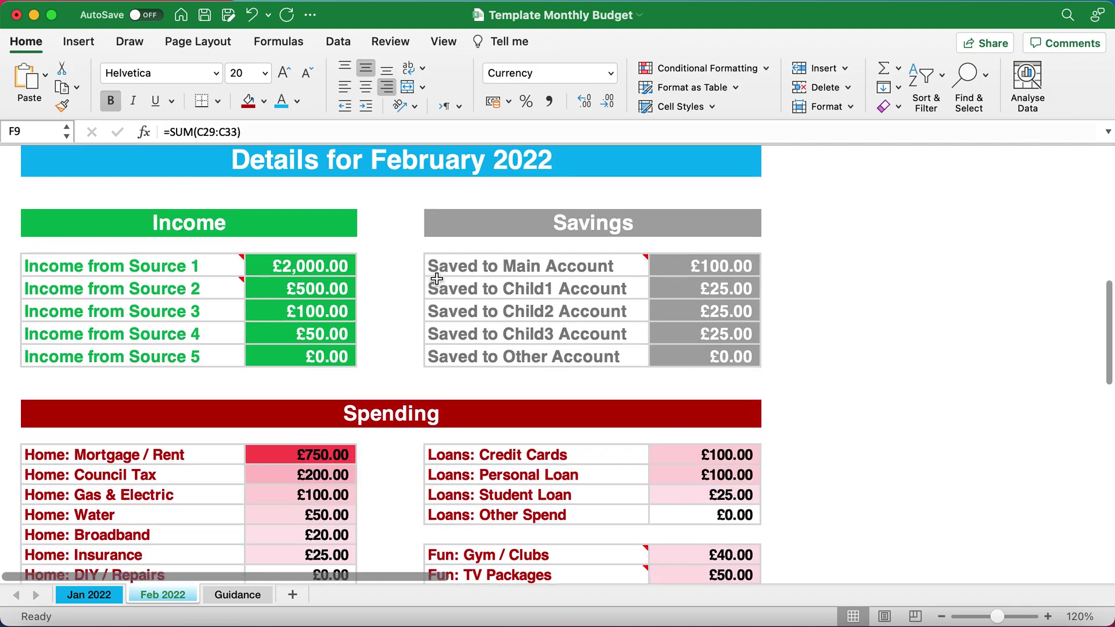
left_click(551, 250)
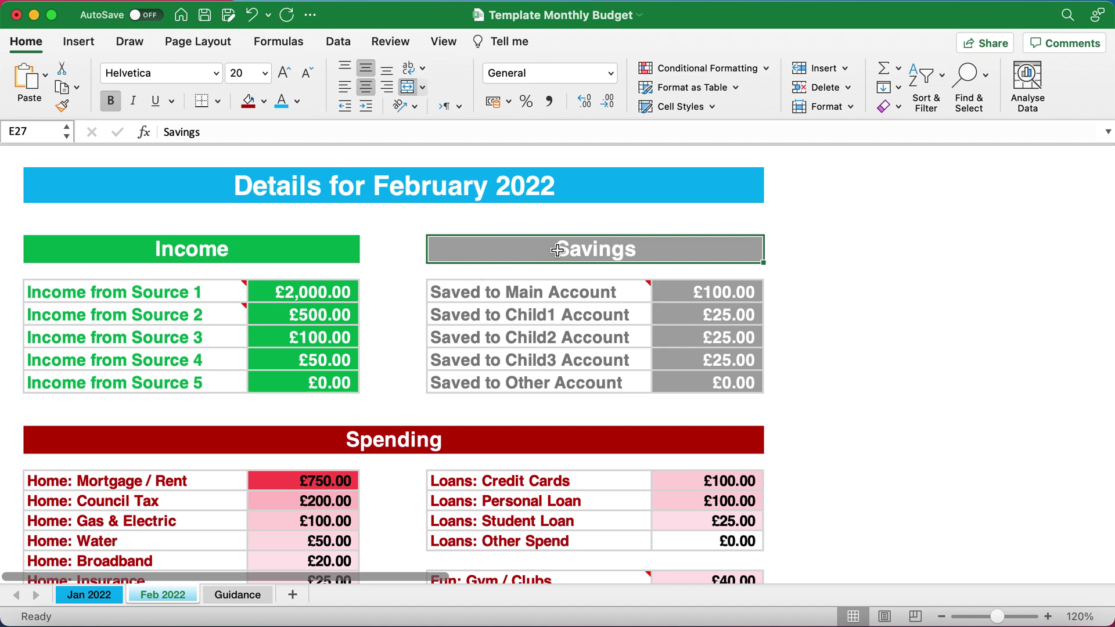
- Set the Child1, Child2 and Child3 savings amounts in F30:F32 to 0
left_click(481, 269)
mouse_move(528, 289)
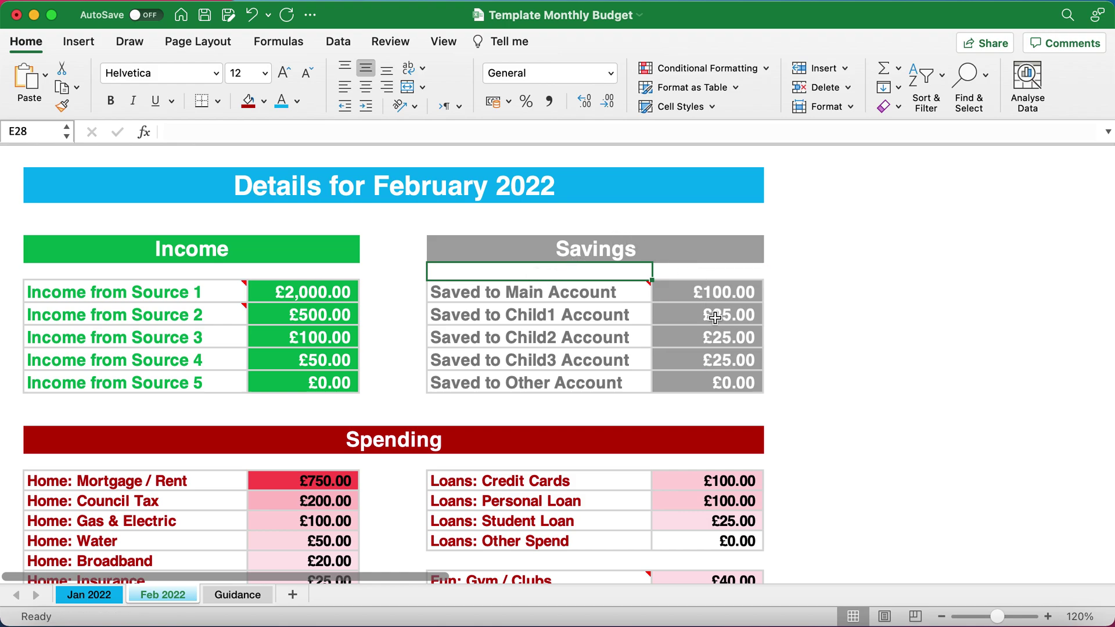
left_click(717, 320)
type("0")
key("Return")
type("0")
key("Return")
type("0")
key("Return")
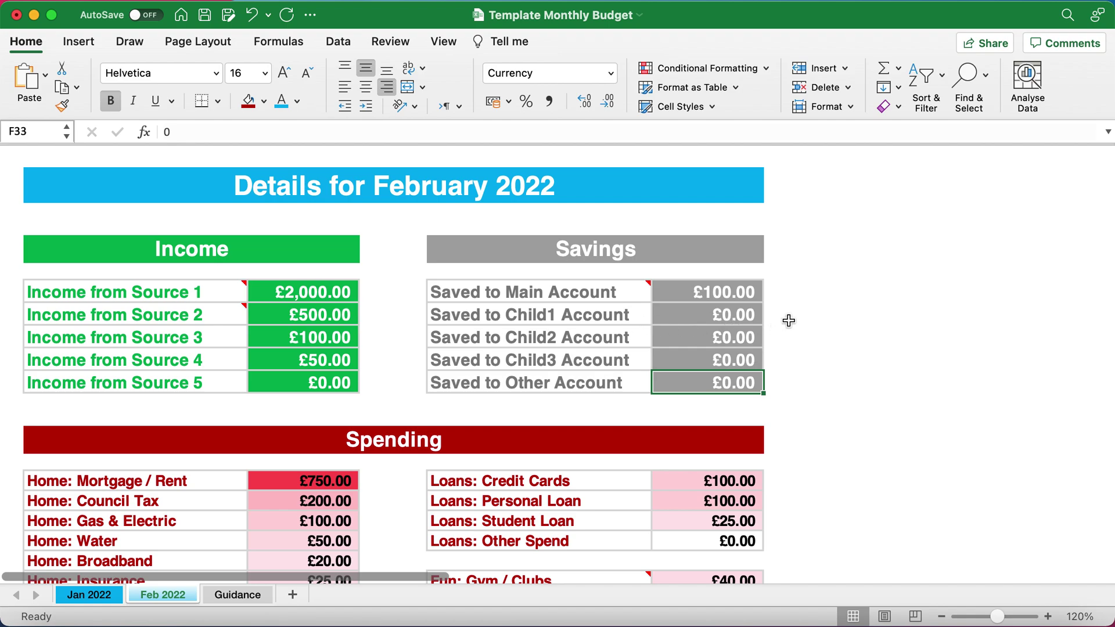
- Enter £20.00 savings for the Child1 and Child2 accounts
left_click(712, 298)
left_click(713, 314)
type("20")
key("Return")
type("20")
key("Return")
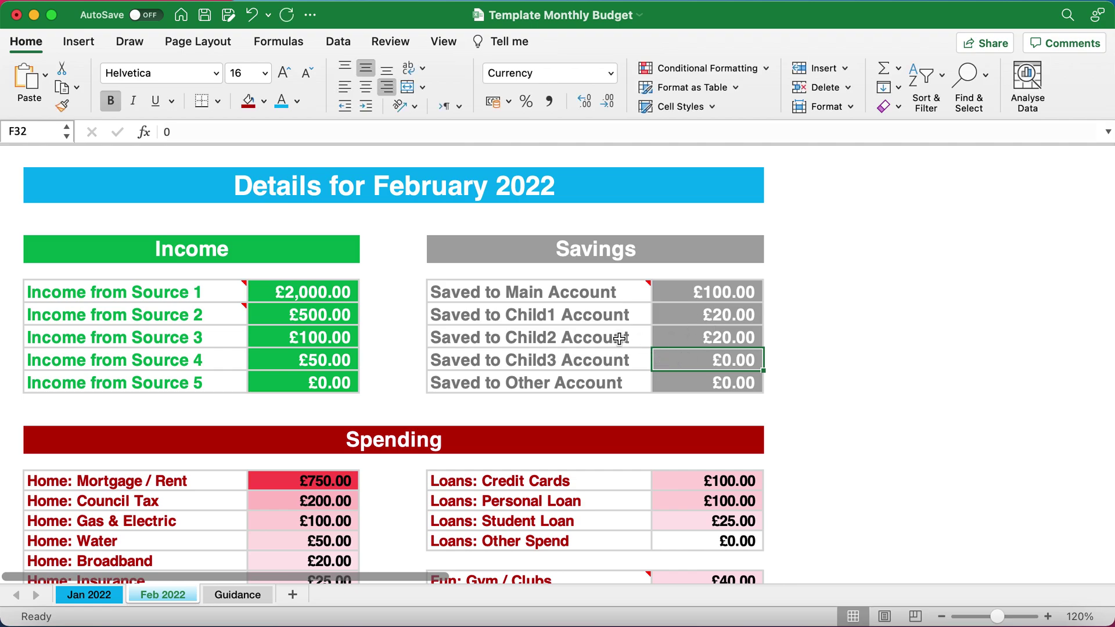
scroll(624, 334, "up", 10)
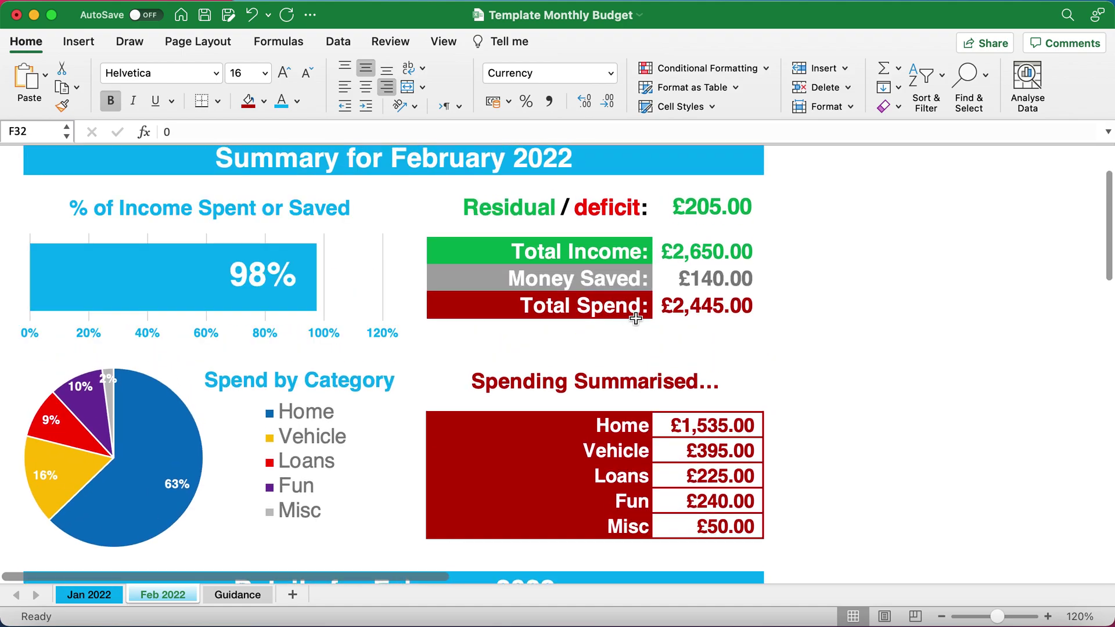
left_click(706, 210)
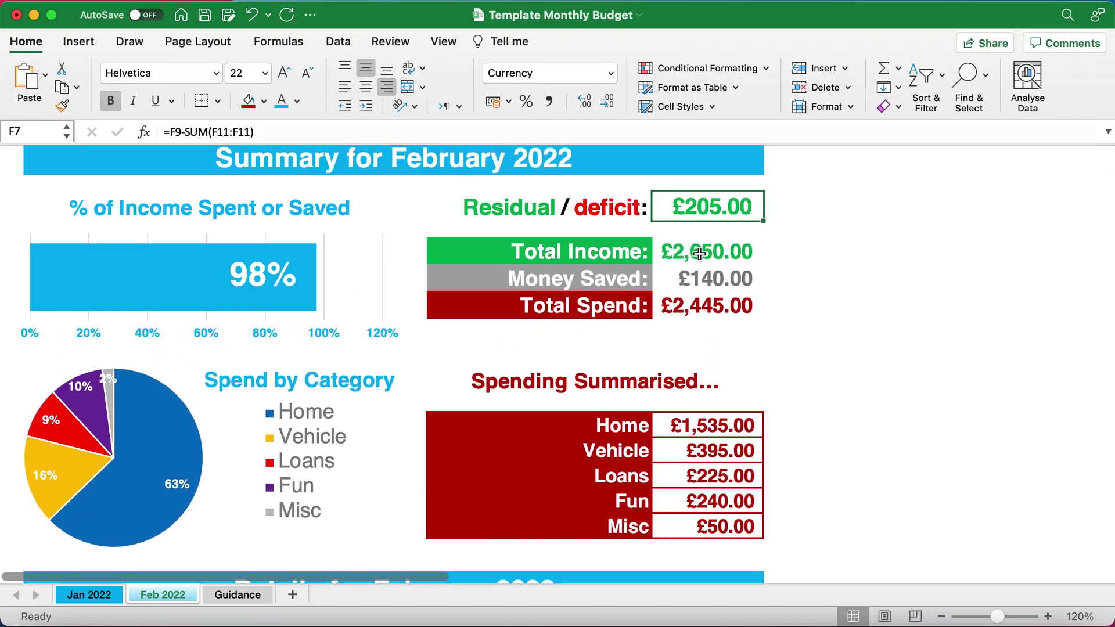
scroll(699, 254, "down", 3)
scroll(699, 254, "down", 10)
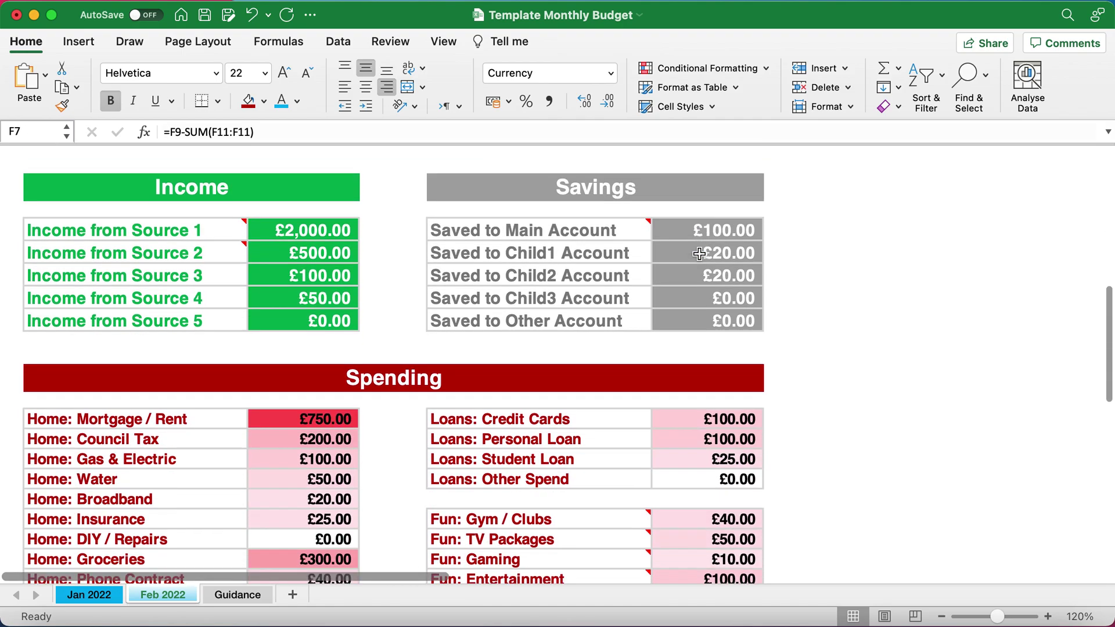
scroll(700, 253, "down", 5)
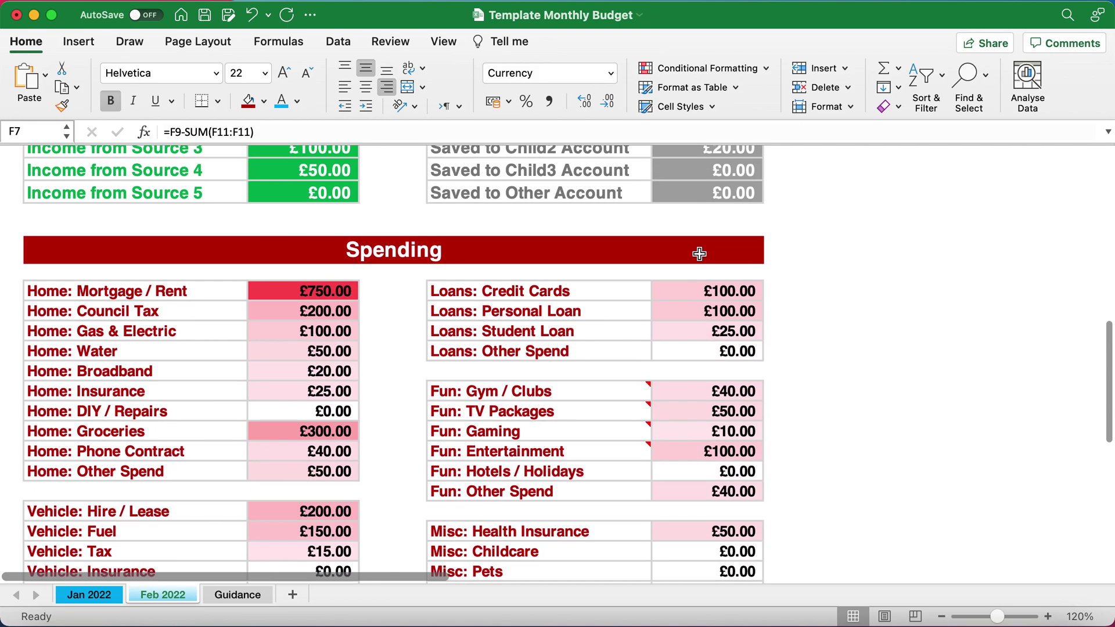
scroll(699, 254, "down", 1)
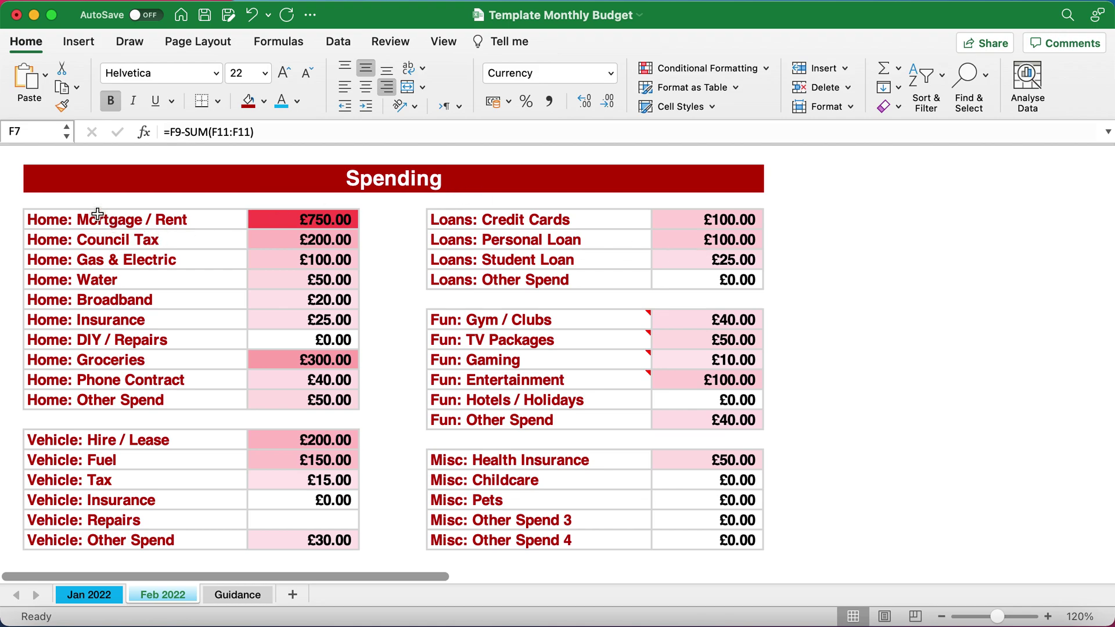
left_click_drag(61, 223, 82, 264)
left_click(96, 261)
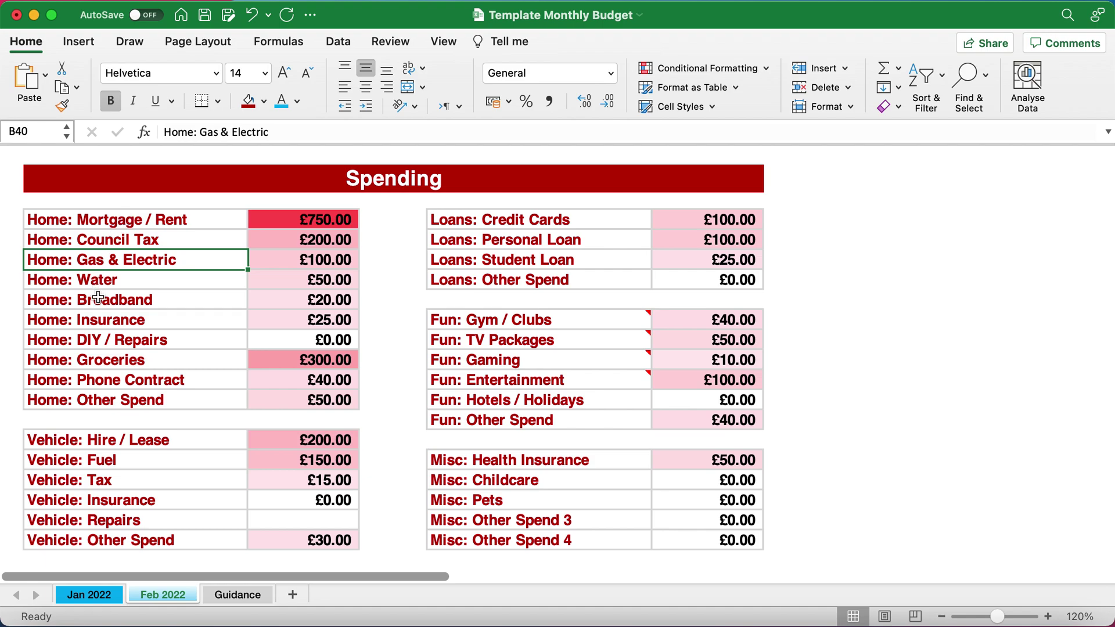
left_click(70, 402)
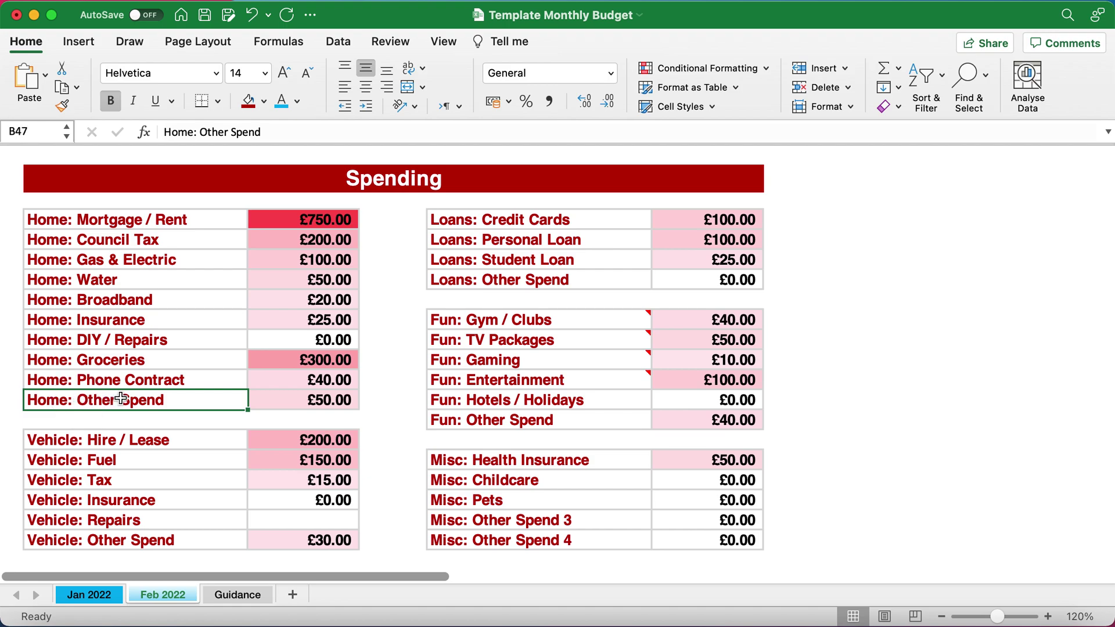
double_click(192, 401)
key("BackSpace")
key("BackSpace")
key("BackSpace")
key("BackSpace")
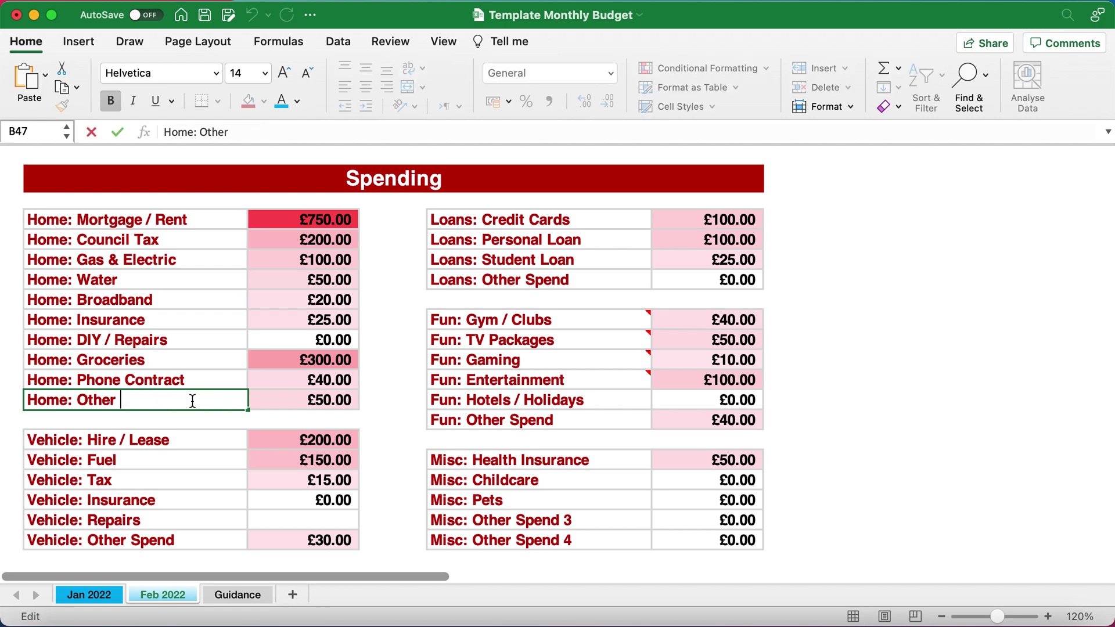
key("BackSpace")
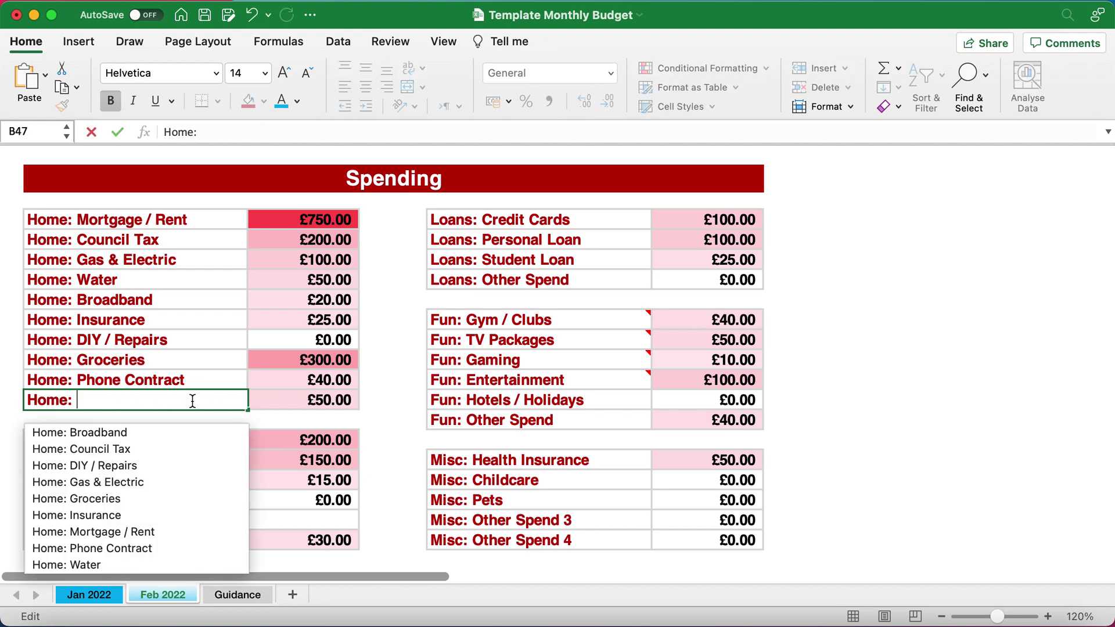
type("Pet Insu")
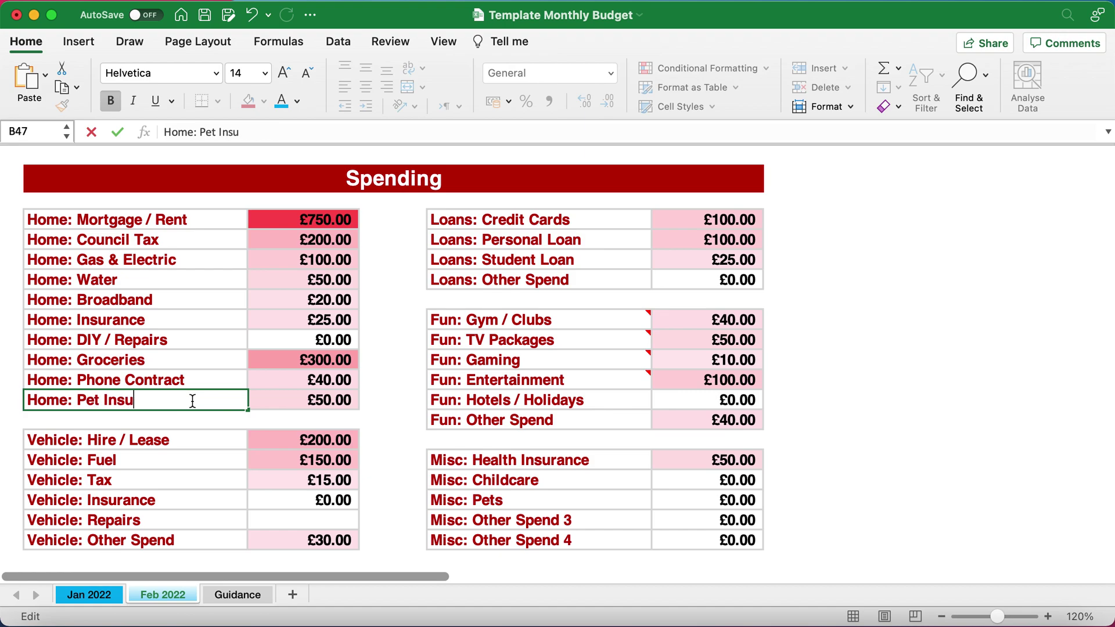
type("rance")
key("Return")
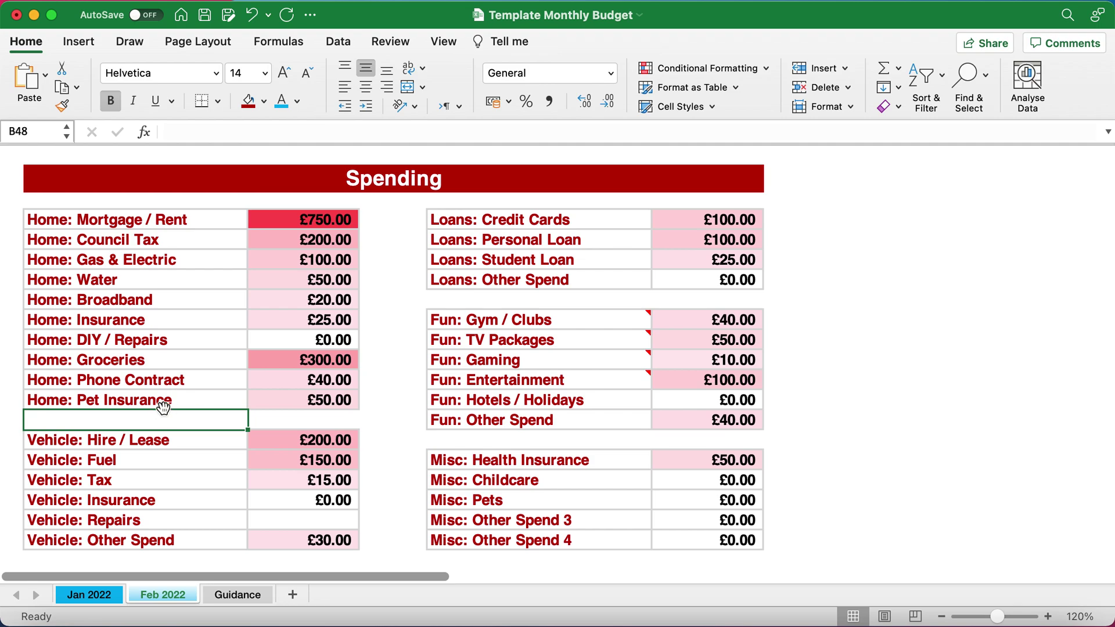
left_click(255, 17)
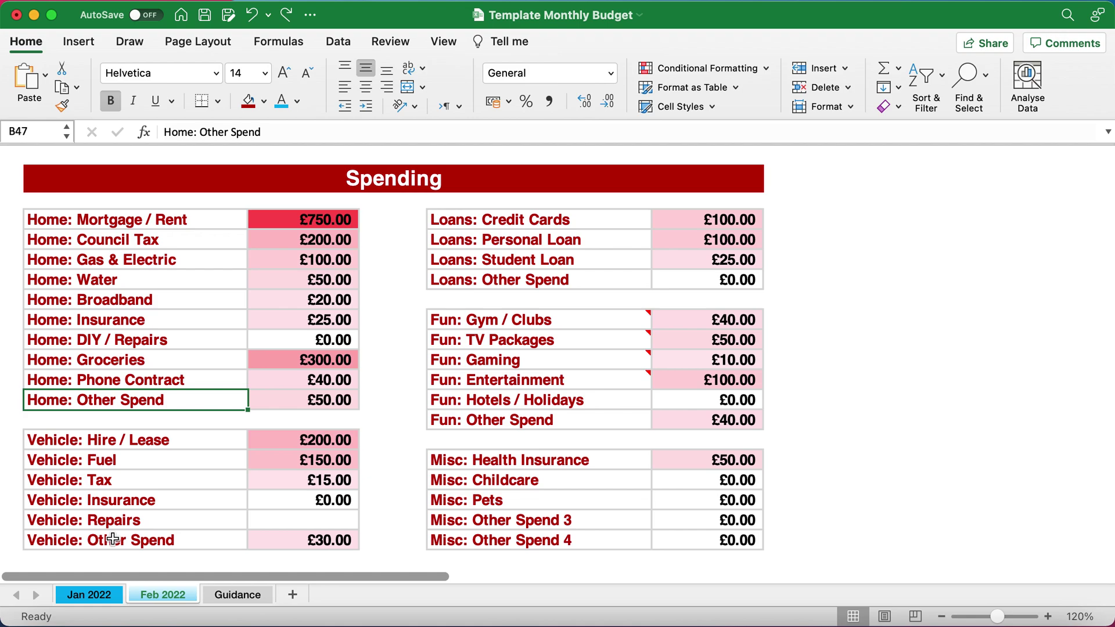
left_click(317, 218)
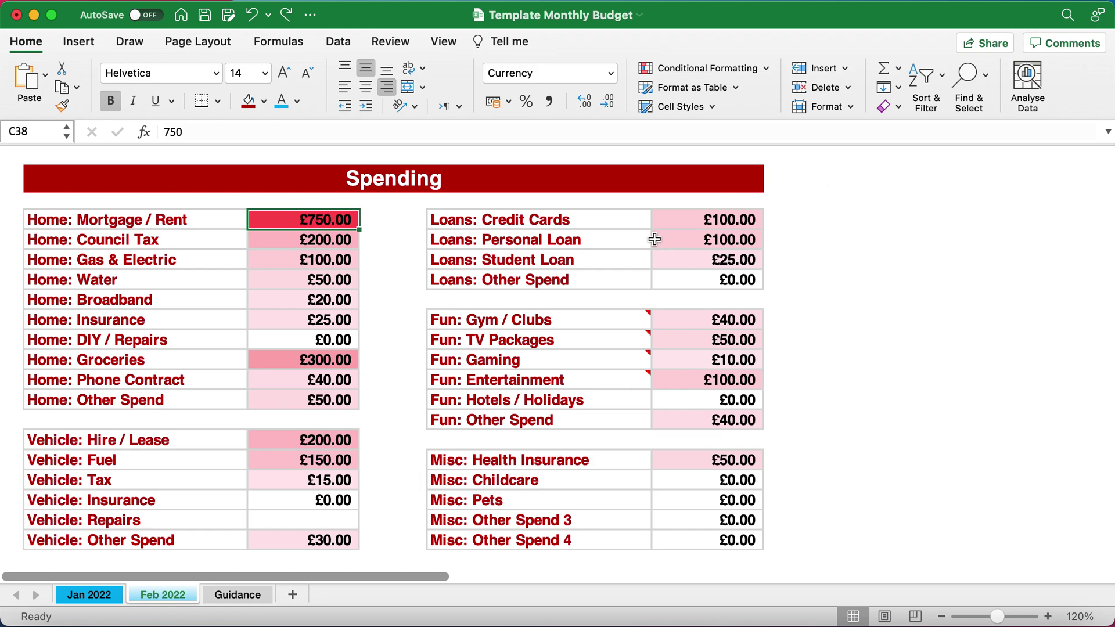
mouse_move(630, 339)
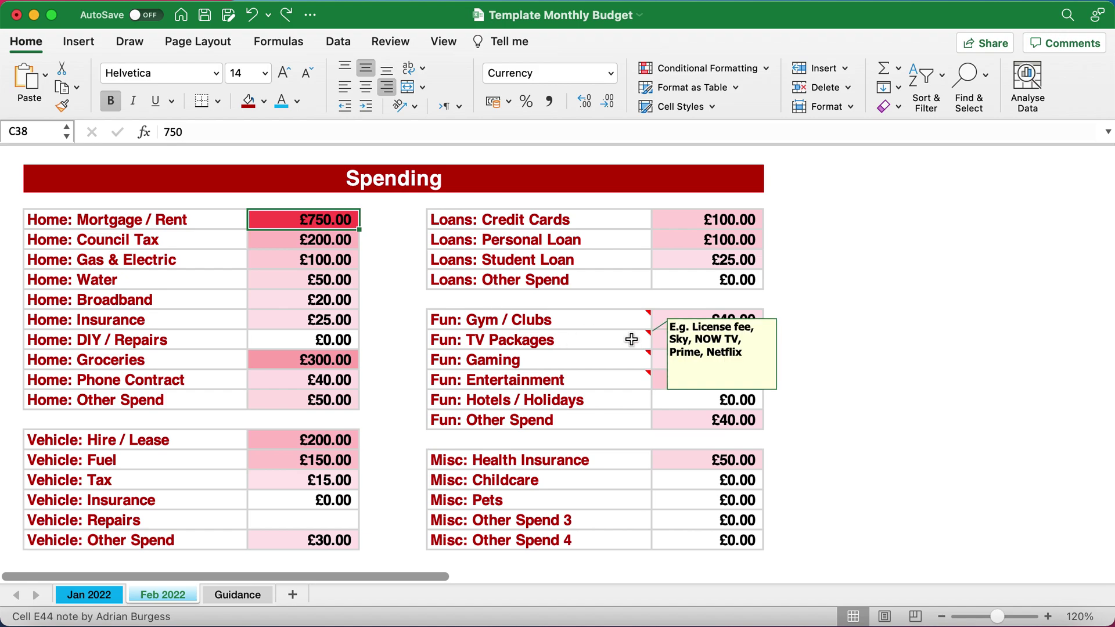
mouse_move(642, 318)
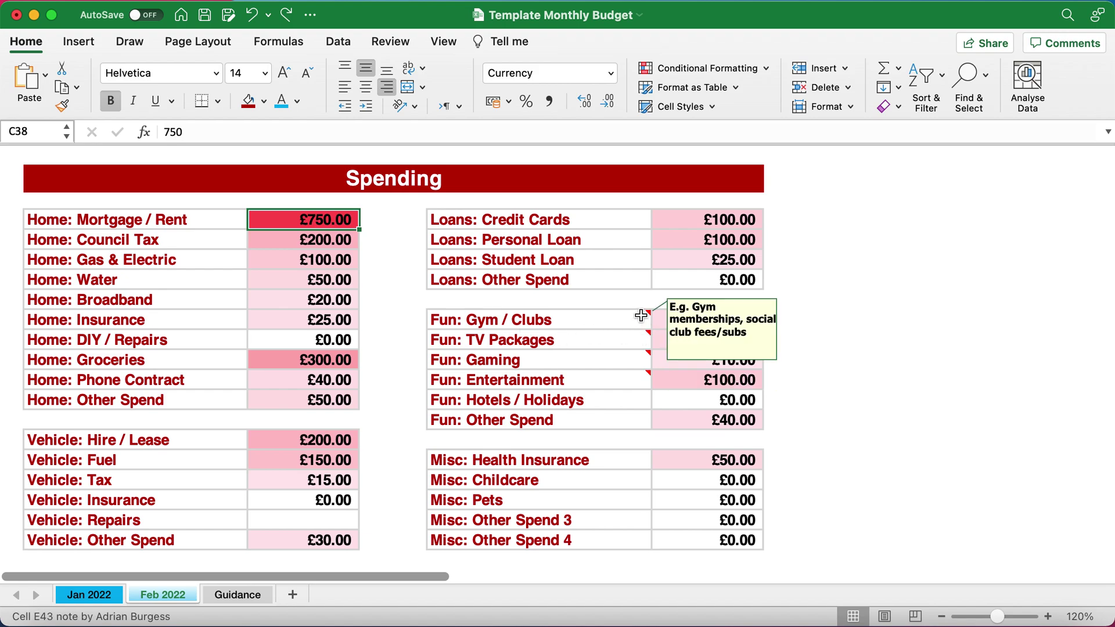
left_click(641, 318)
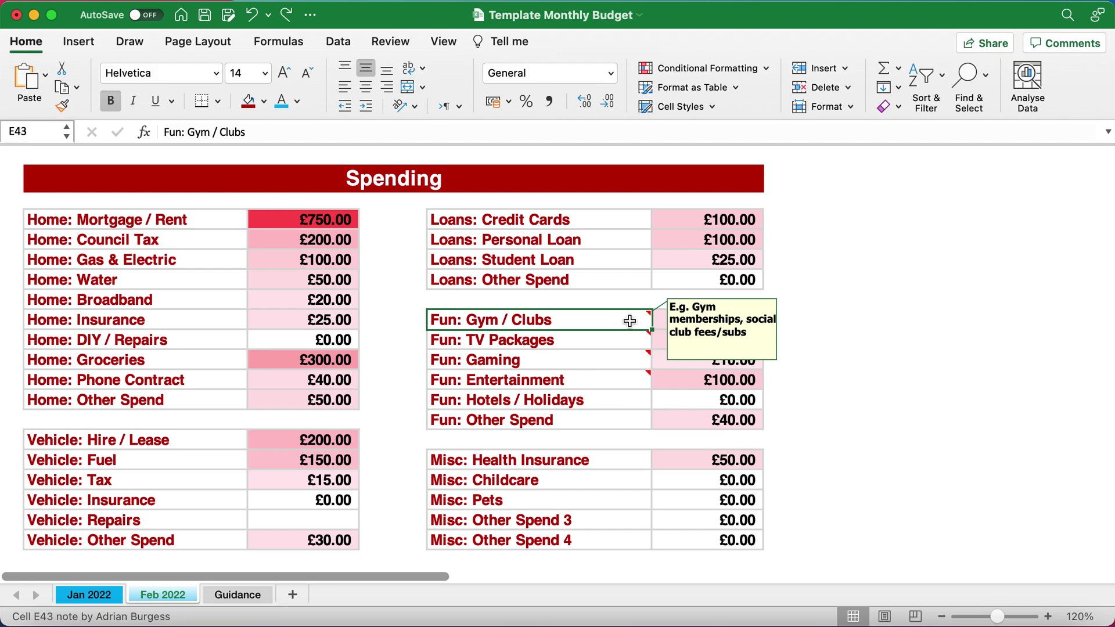
left_click(859, 259)
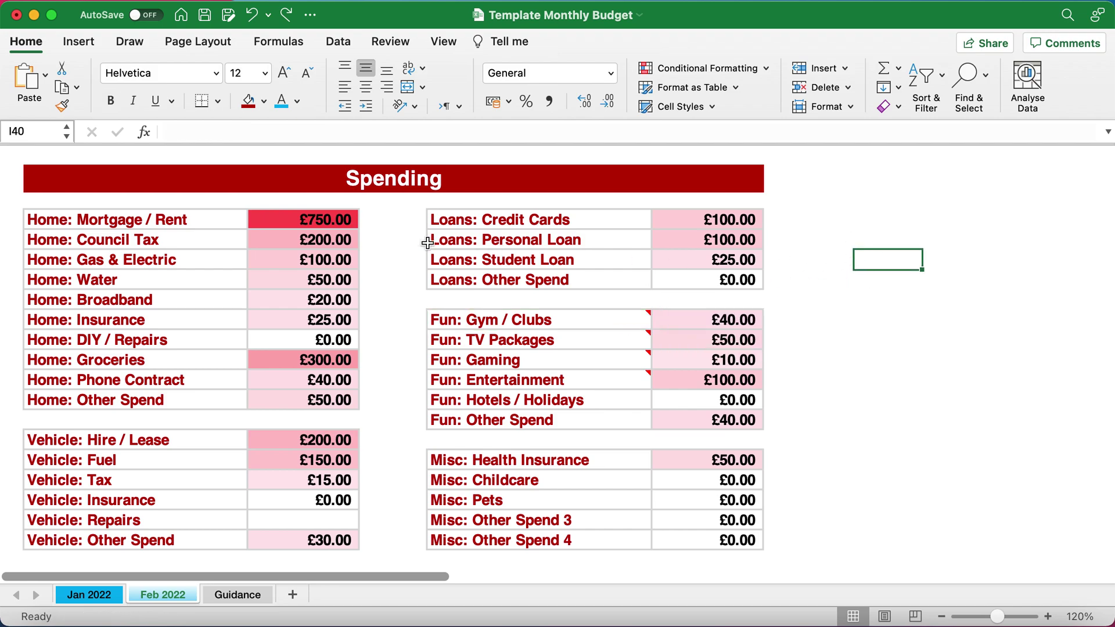
left_click_drag(345, 219, 332, 456)
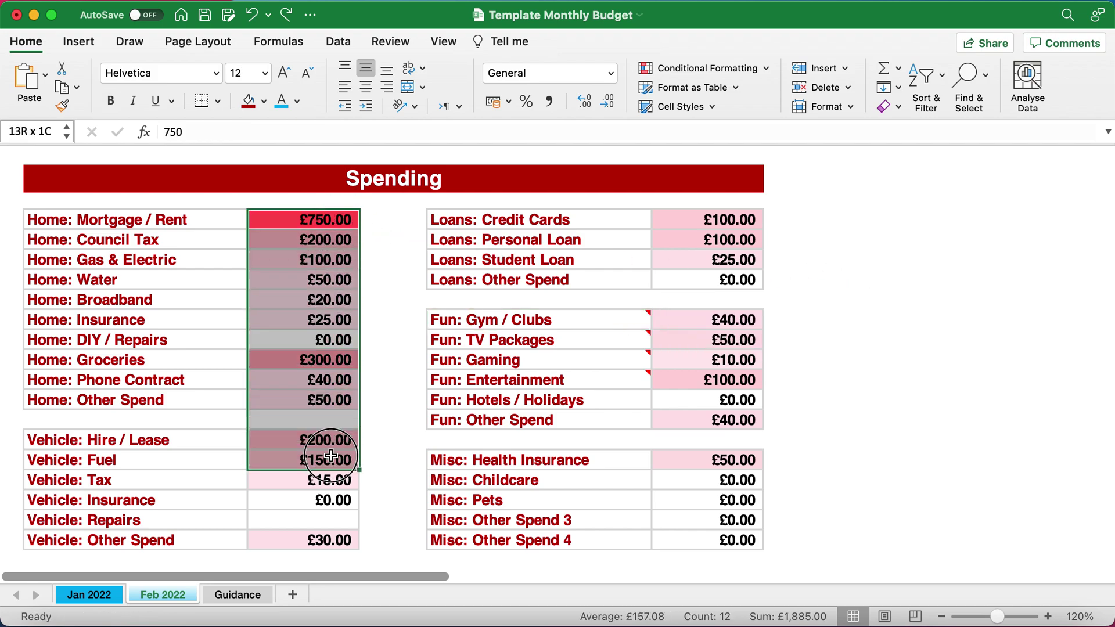
left_click(714, 225)
left_click_drag(714, 225, 697, 481)
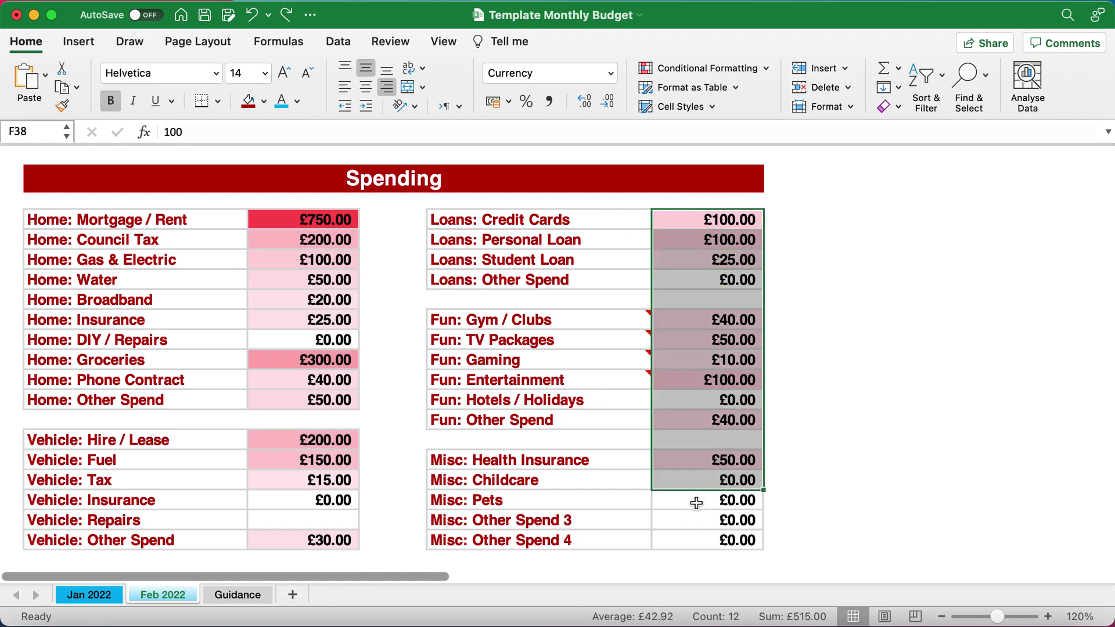
mouse_move(592, 460)
left_mouse_down()
mouse_move(607, 492)
mouse_move(664, 511)
mouse_move(682, 534)
left_mouse_up()
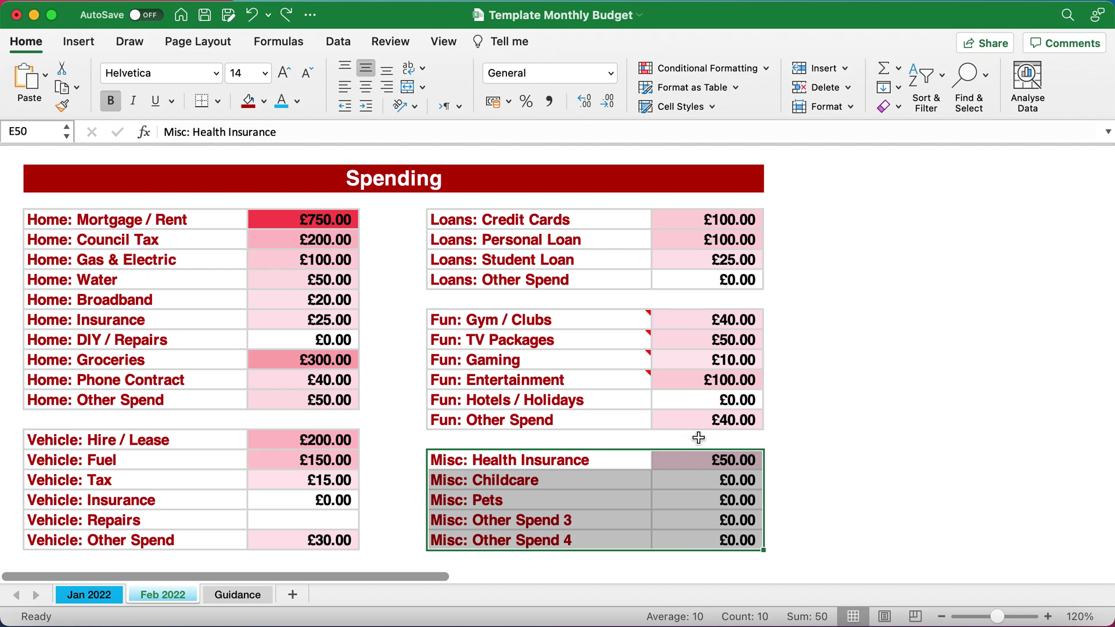
left_click(556, 468)
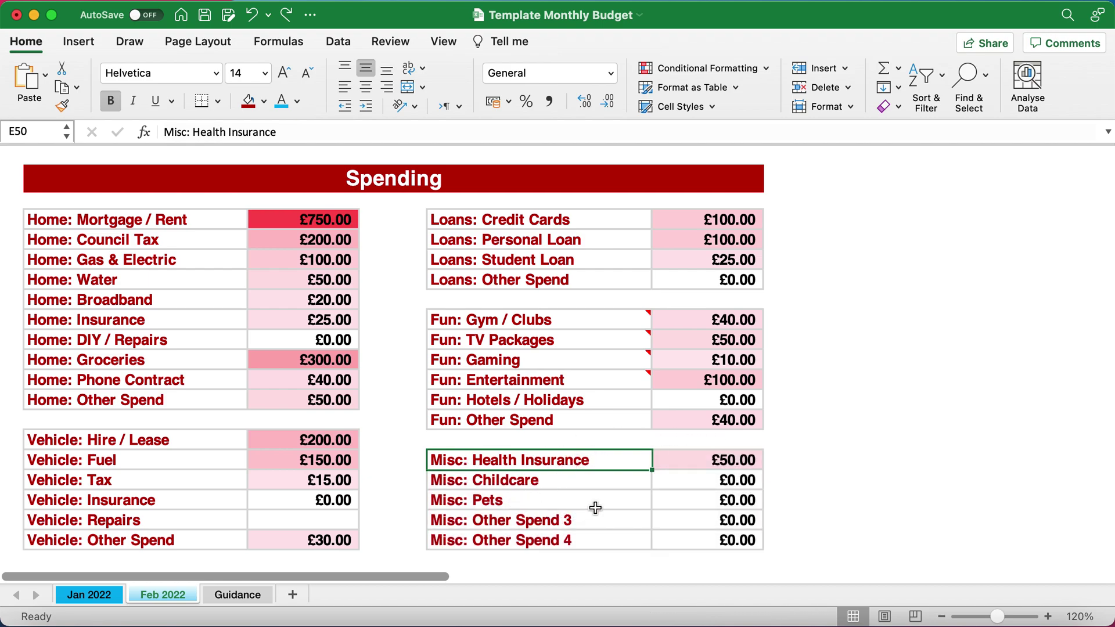
left_click(308, 521)
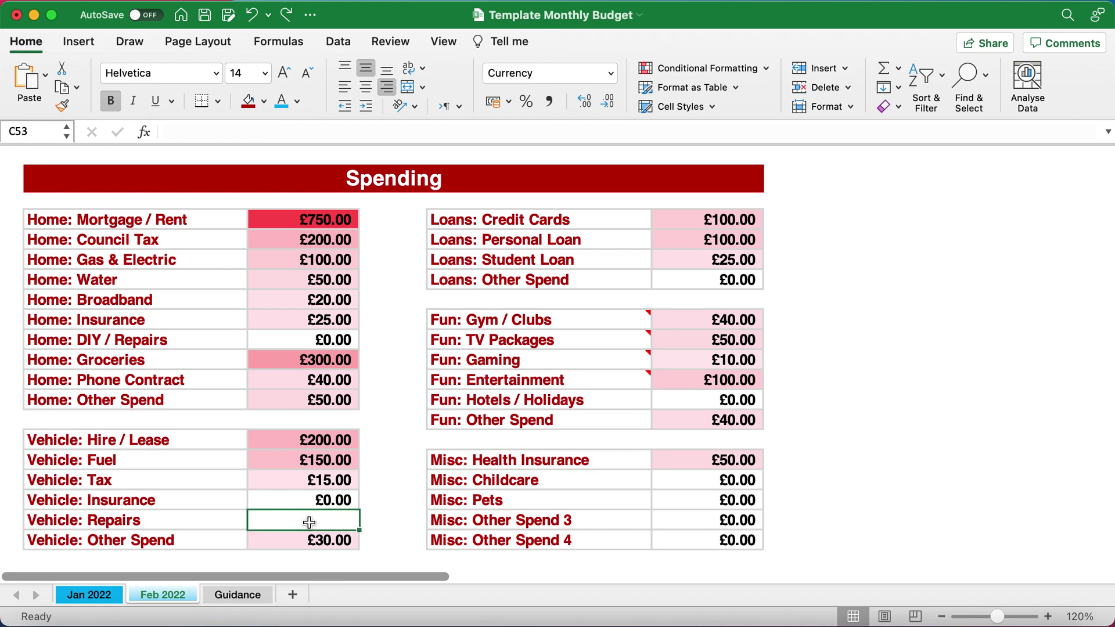
- Enter 1000 for Vehicle: Repairs in C53 and check the deficit formula in F7
type("1000")
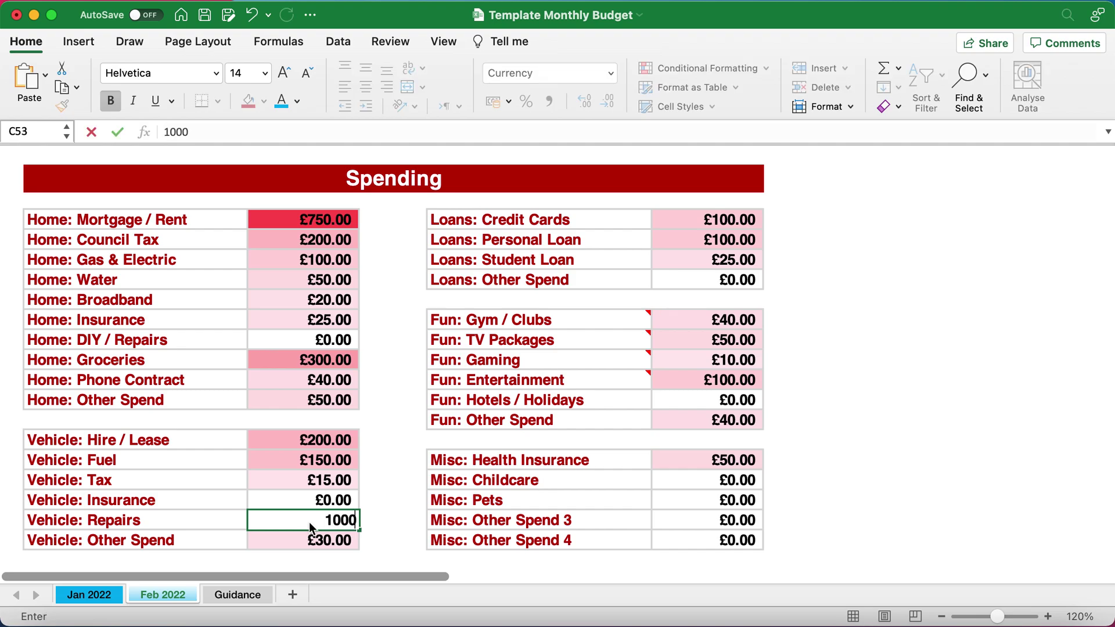
key("Return")
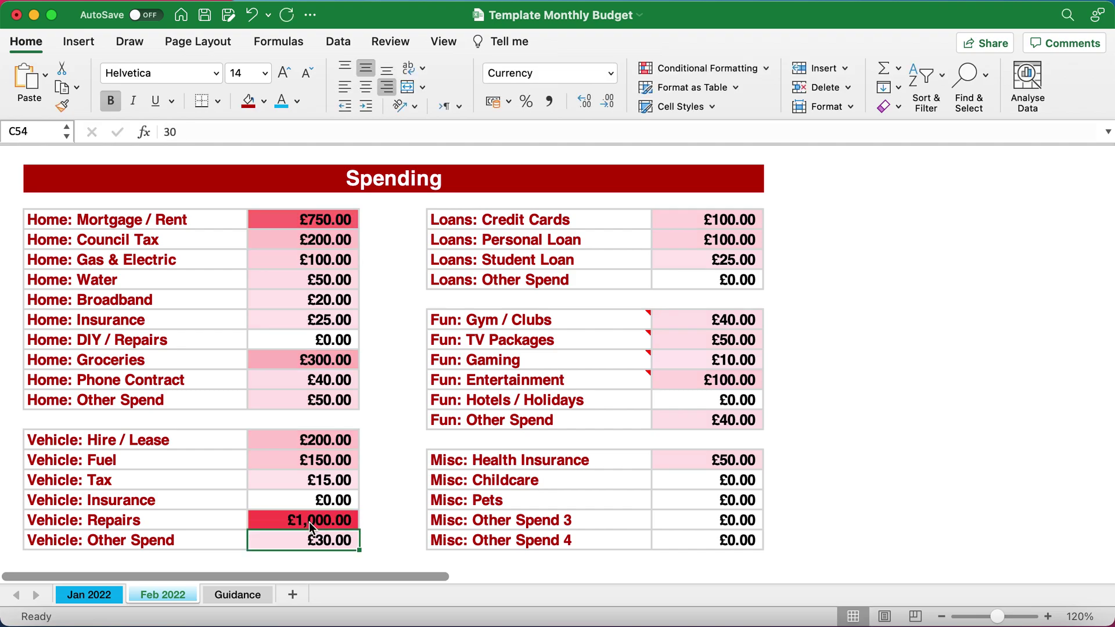
scroll(328, 519, "up", 15)
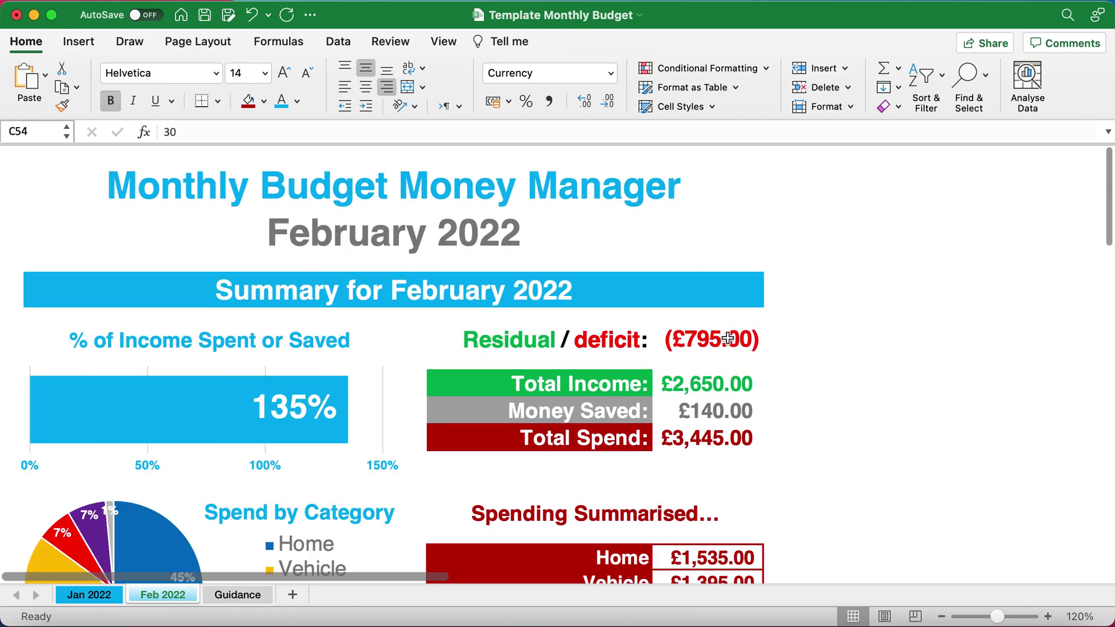
left_click(723, 352)
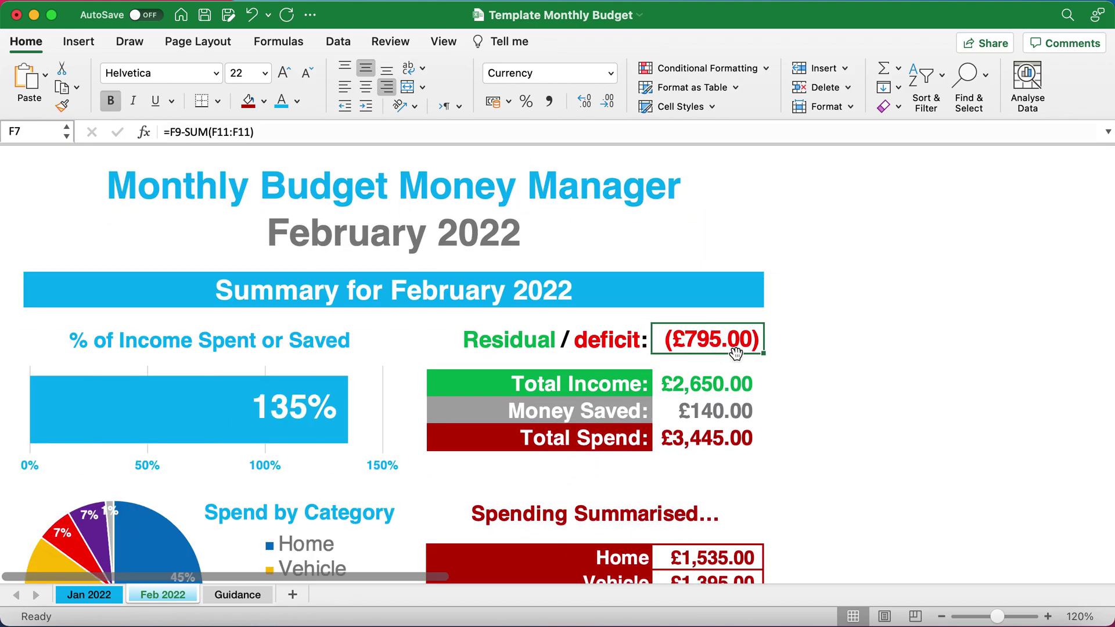
scroll(731, 361, "down", 2)
scroll(732, 362, "down", 1)
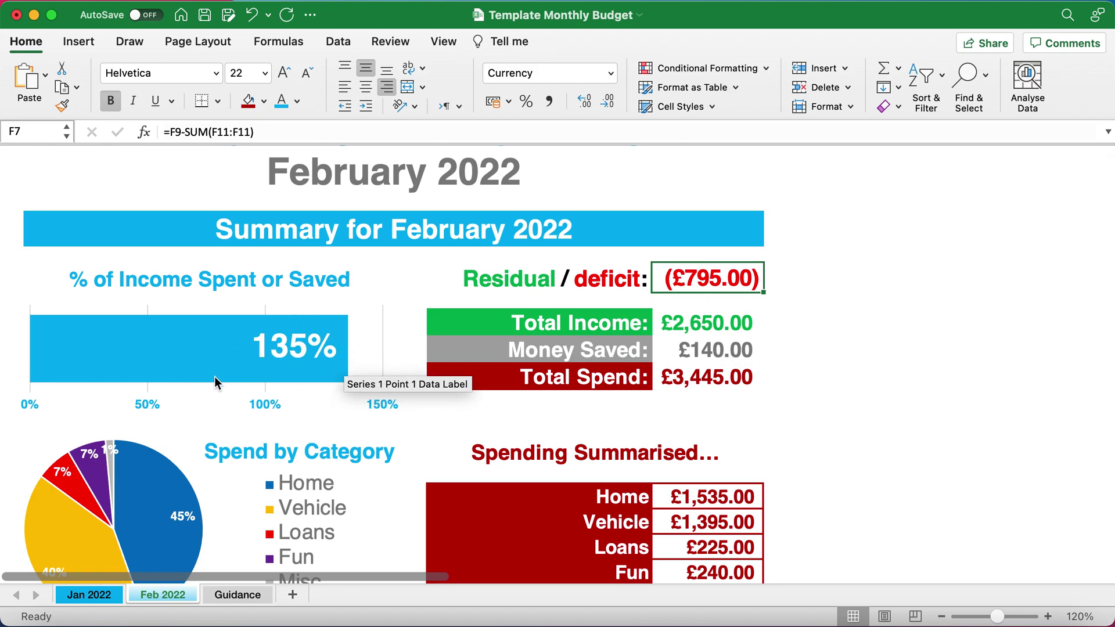
scroll(216, 379, "down", 4)
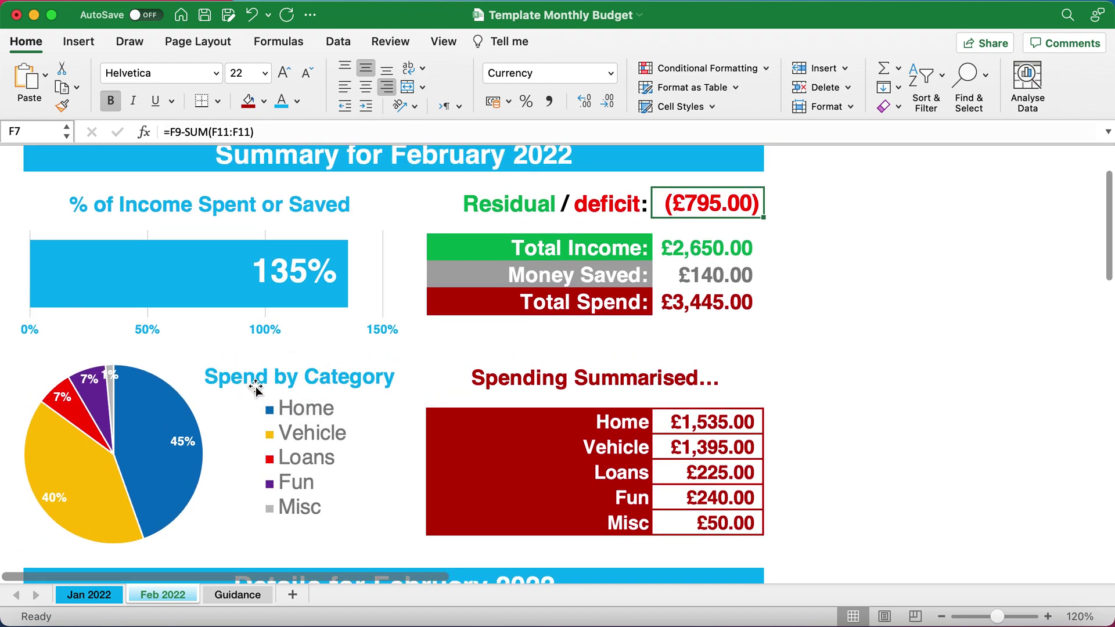
scroll(225, 379, "up", 2)
scroll(227, 379, "down", 2)
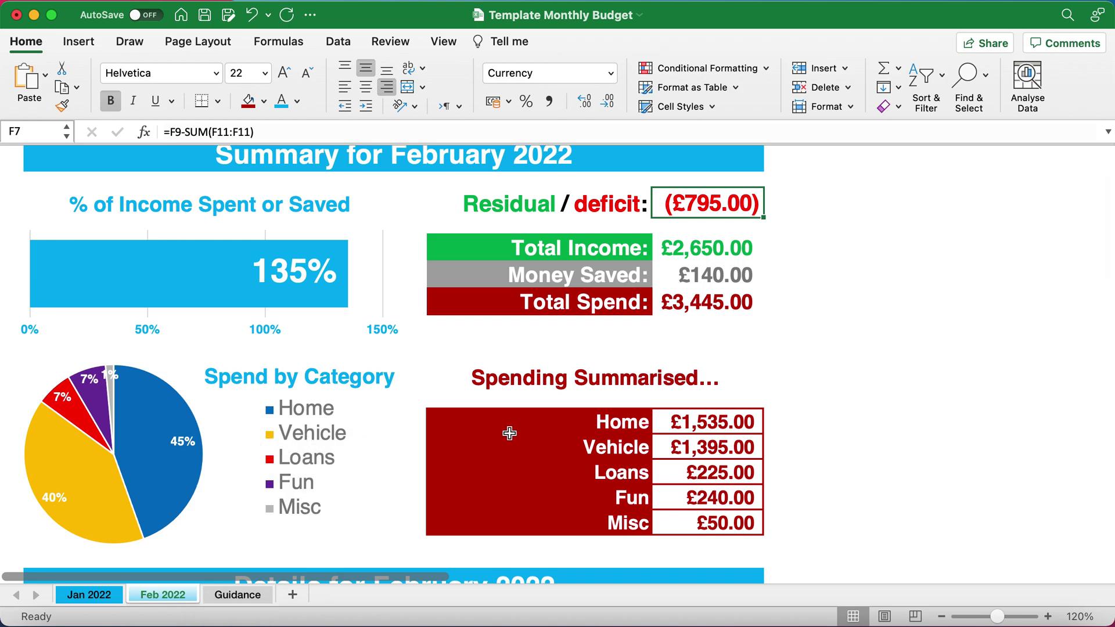
mouse_move(279, 297)
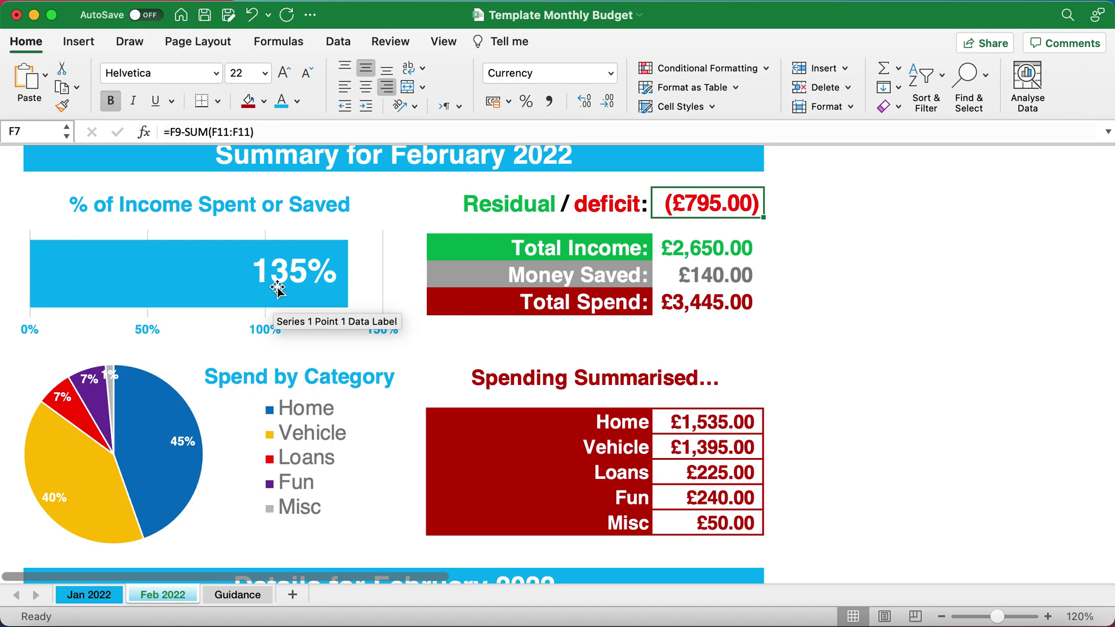
scroll(587, 289, "up", 5)
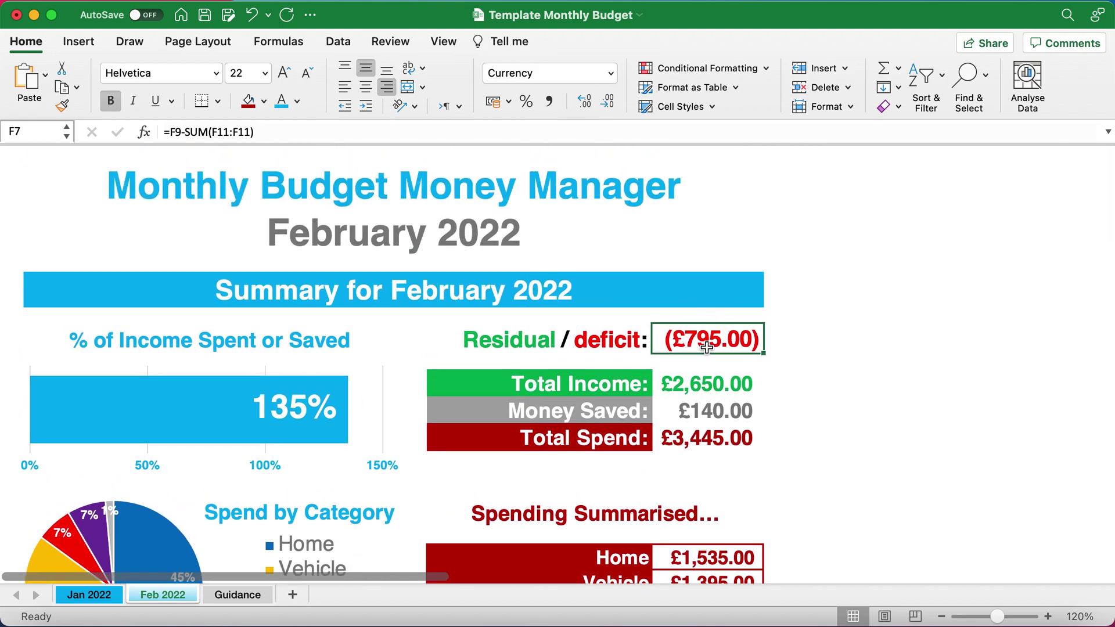
left_click(6, 158)
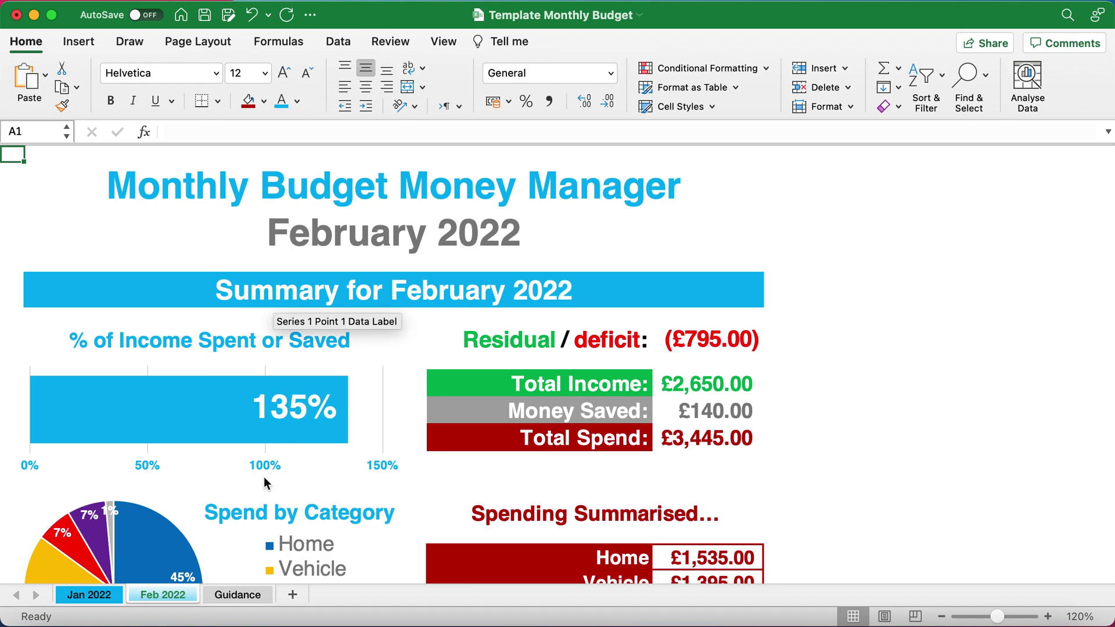
- Switch to the Guidance sheet and read through its Guidance & Tips text
left_click(235, 595)
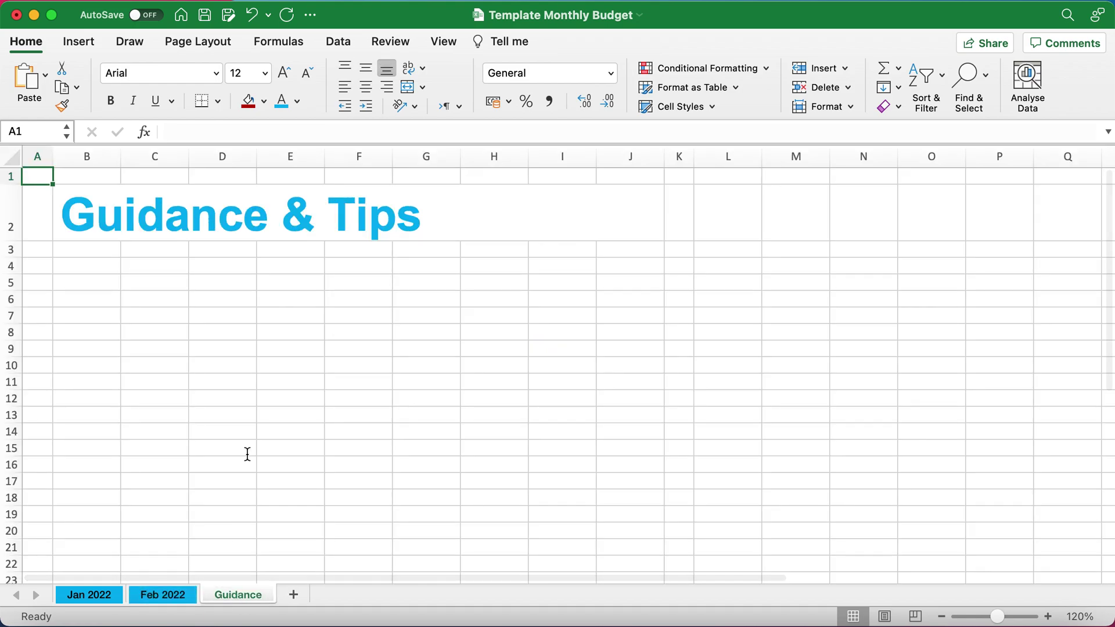
scroll(257, 329, "down", 5)
scroll(256, 330, "up", 5)
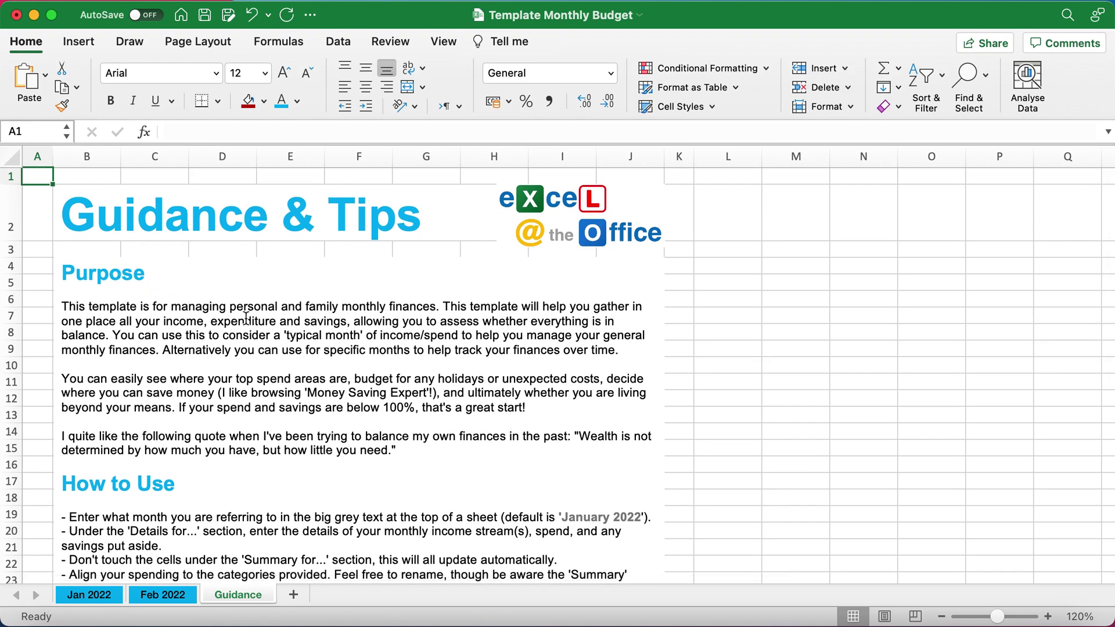
scroll(246, 317, "down", 5)
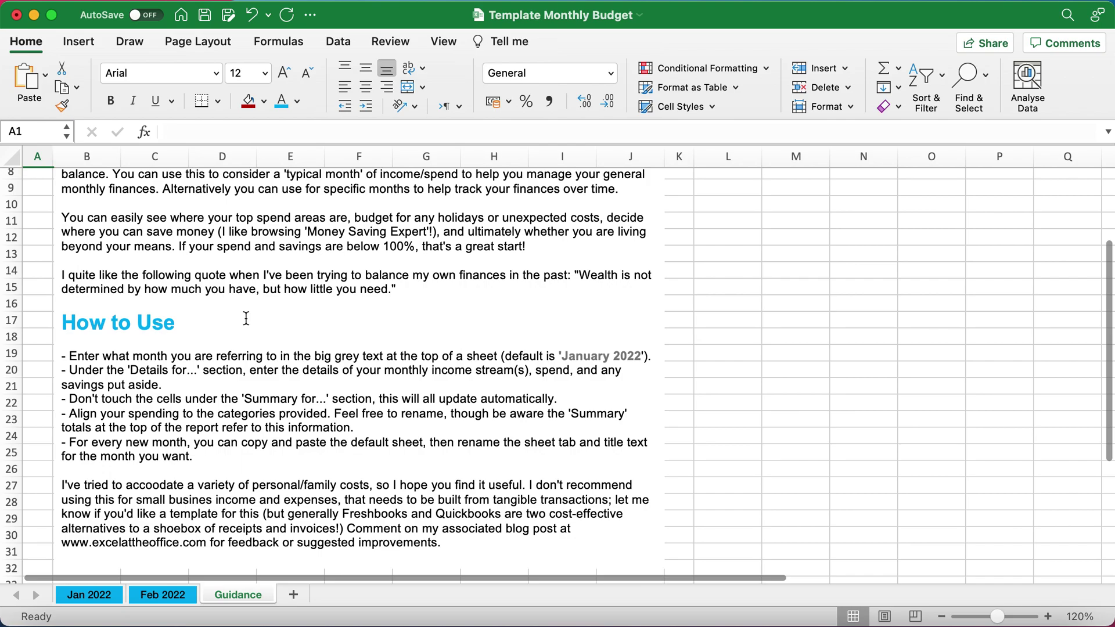
scroll(246, 317, "down", 2)
scroll(246, 317, "up", 6)
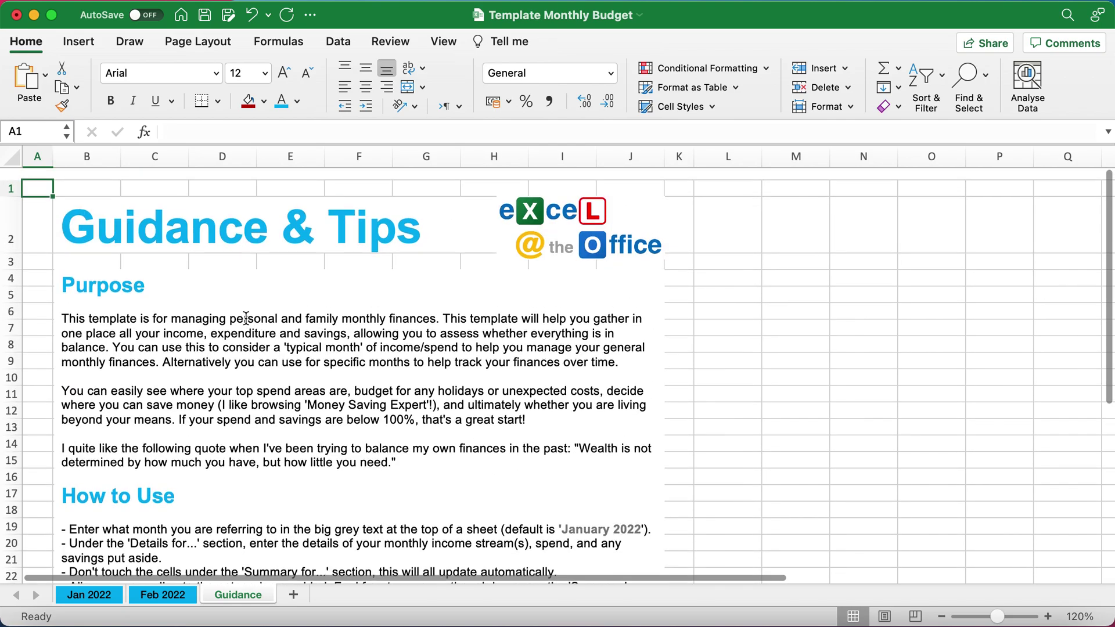